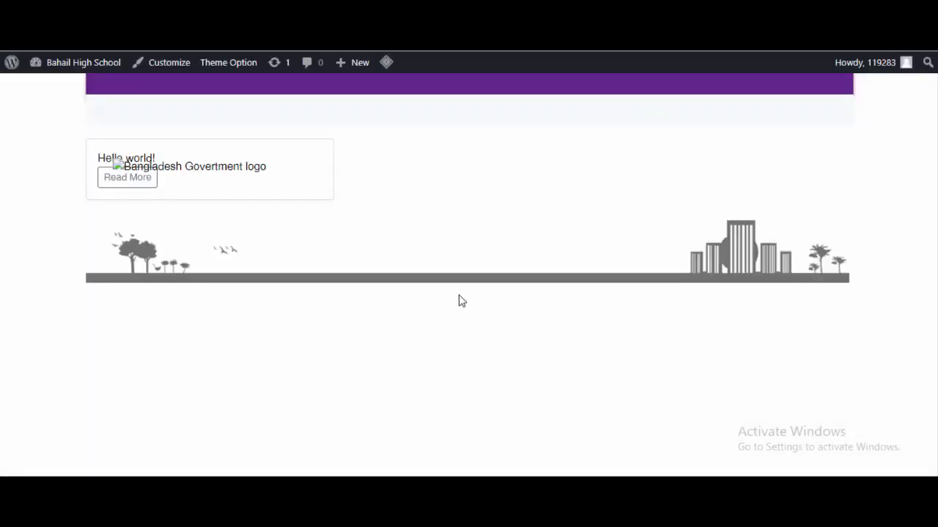
Switch to File Explorer, open the backup folder inside Zayat School Theme jsgschool in Downloads, and fit the columns to the full file names.
click(596, 16)
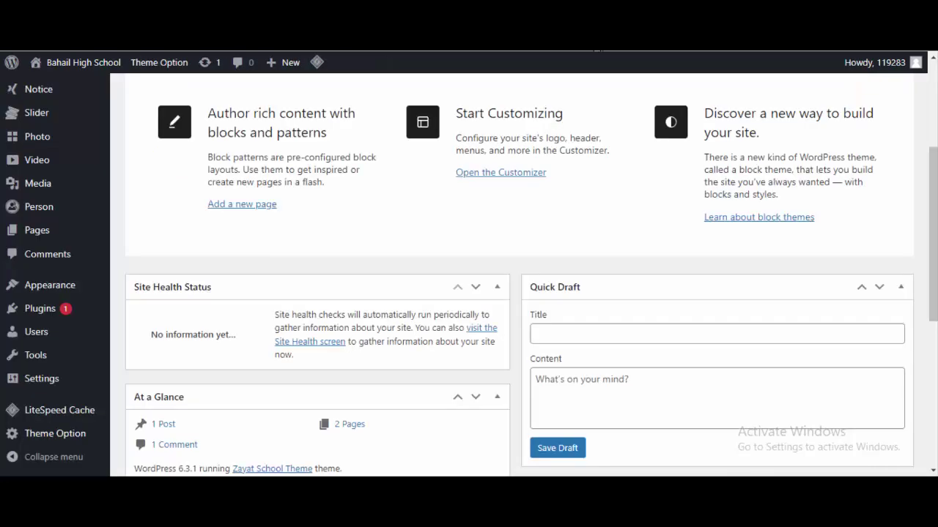
click(291, 483)
click(57, 153)
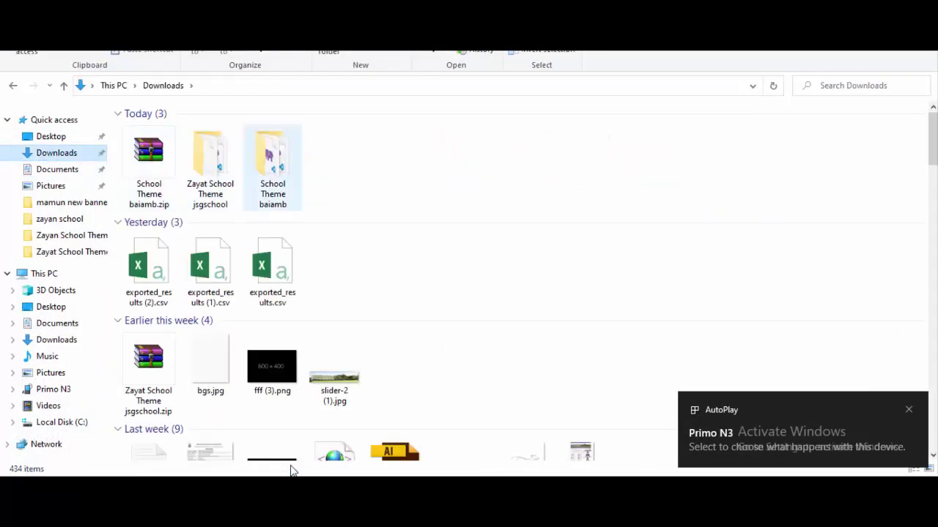
key(Return)
key(alt+Left)
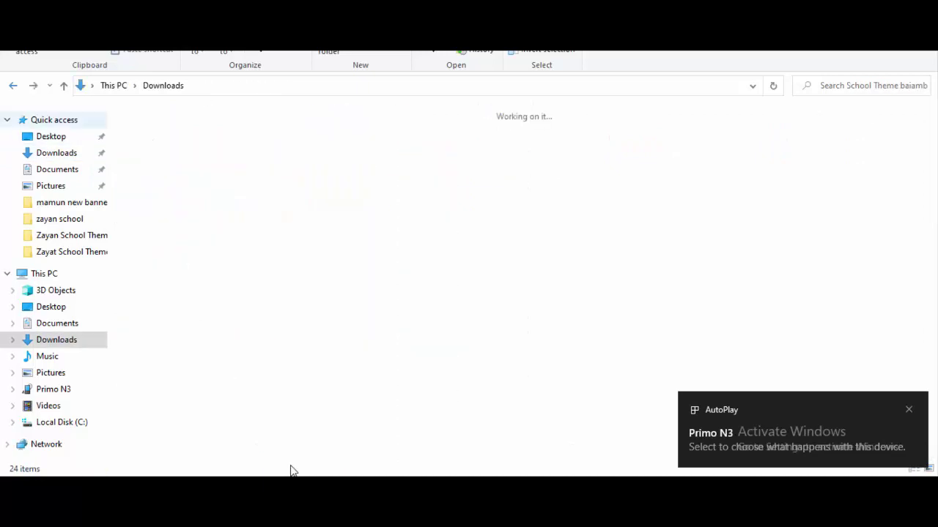
key(Left)
key(Return)
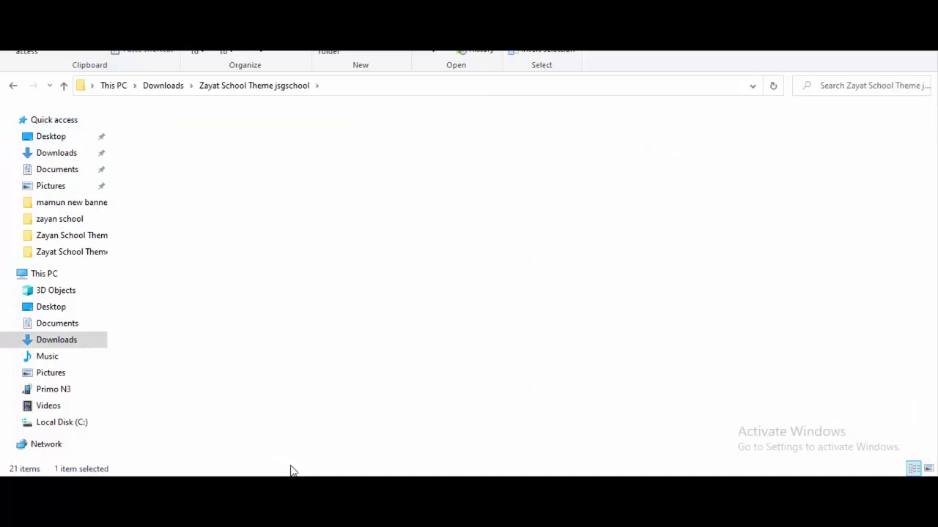
key(Return)
key(Down)
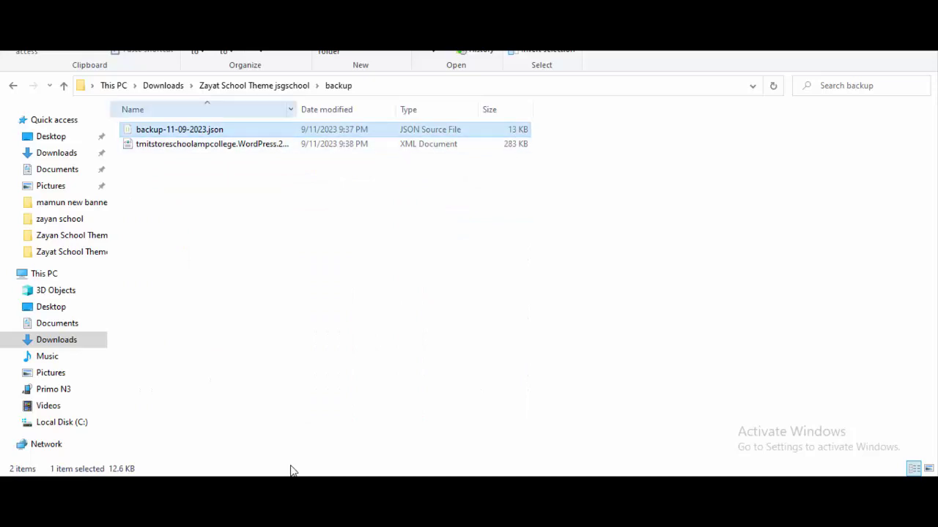
key(ctrl+KP_Add)
key(Down)
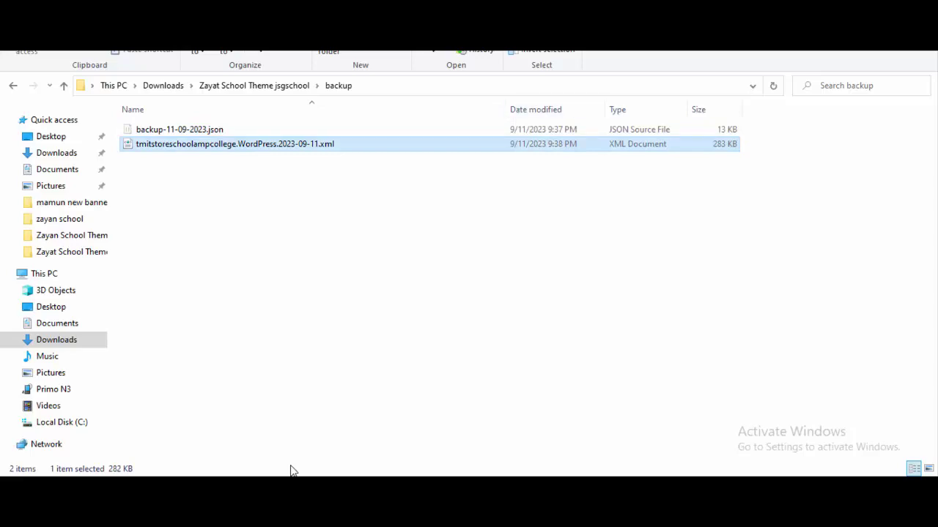
Return to the WordPress dashboard in the browser and open the Import page of the site's tools.
key(alt+Tab)
scroll(293, 471, down, 3)
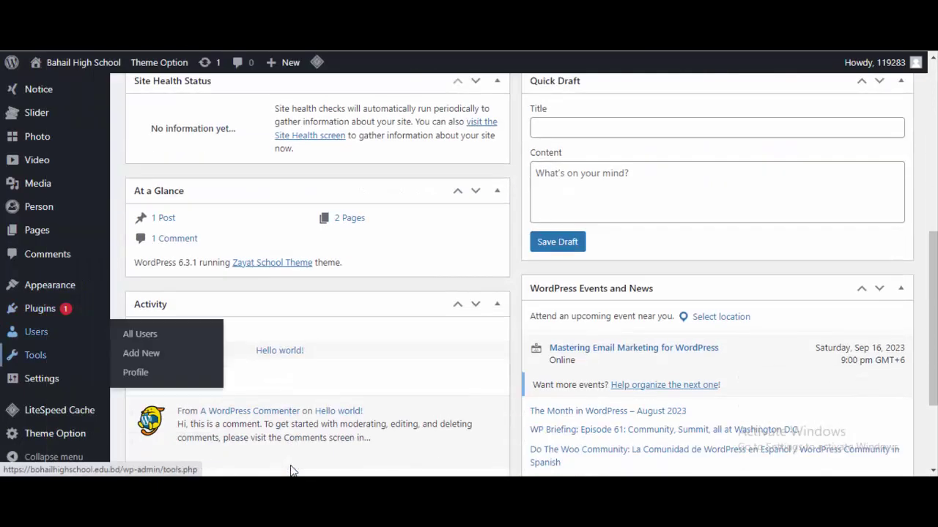
mouse_move(36, 355)
key(Tab)
key(Tab)
key(Tab)
key(Tab)
key(shift+Tab)
key(shift+Tab)
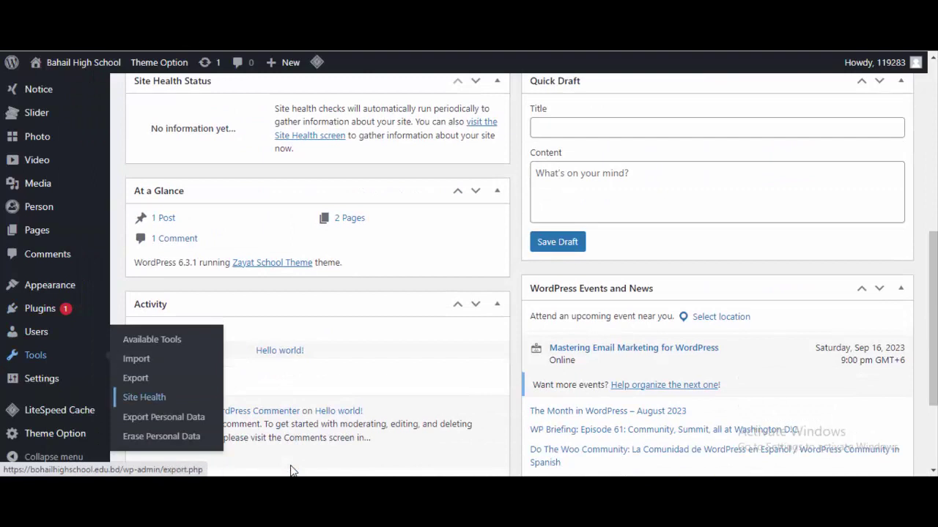
key(Return)
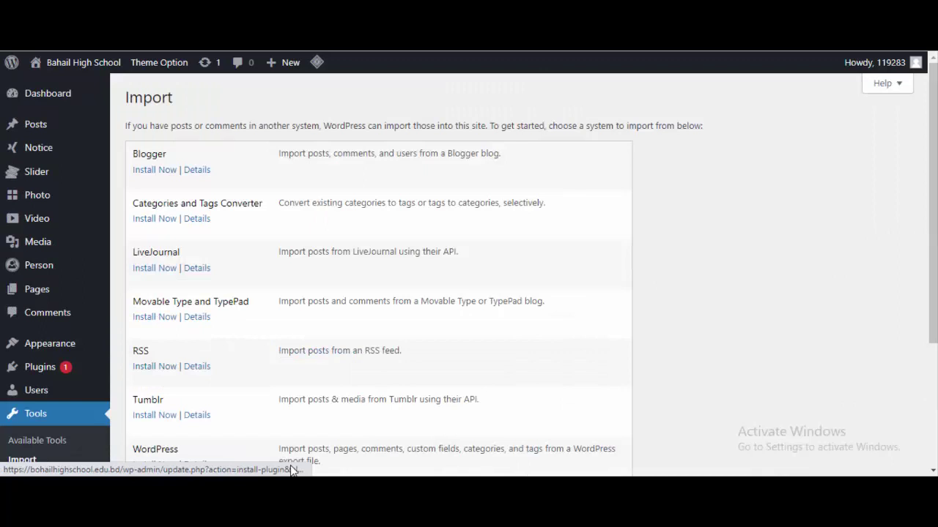
Install the WordPress importer and run it.
scroll(291, 470, down, 3)
key(shift+Tab)
key(shift+Tab)
key(shift+Tab)
key(shift+Tab)
key(Return)
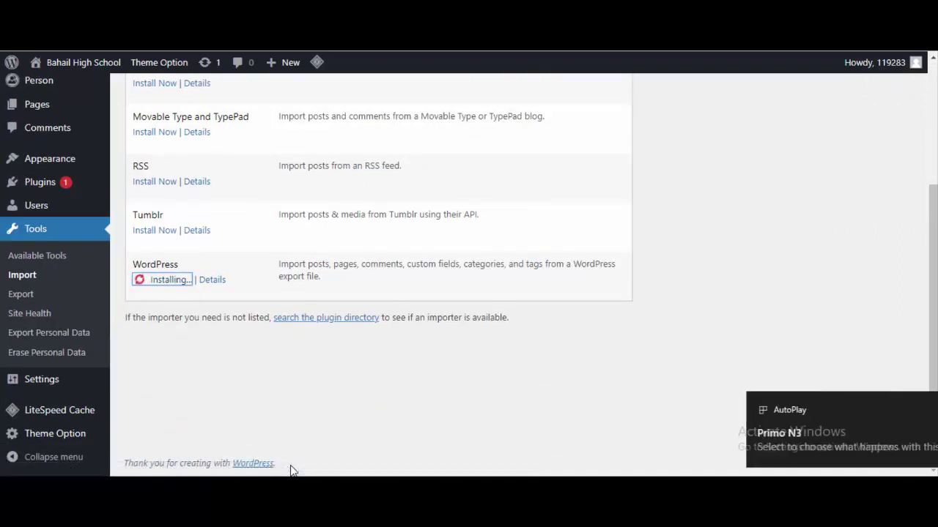
key(Return)
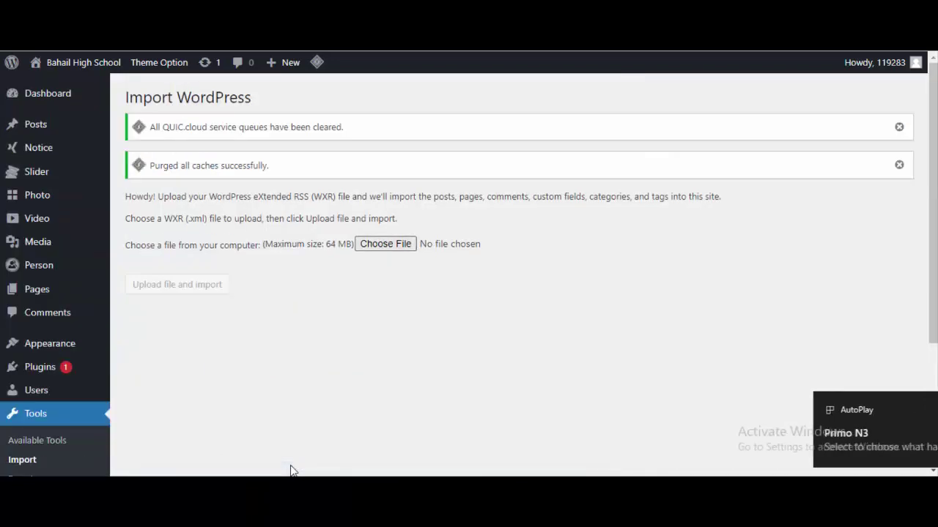
Upload tmitstoreschoolampcollege.WordPress.2023-09-11.xml from the backup folder of Zayat School Theme jsgschool for import.
click(386, 244)
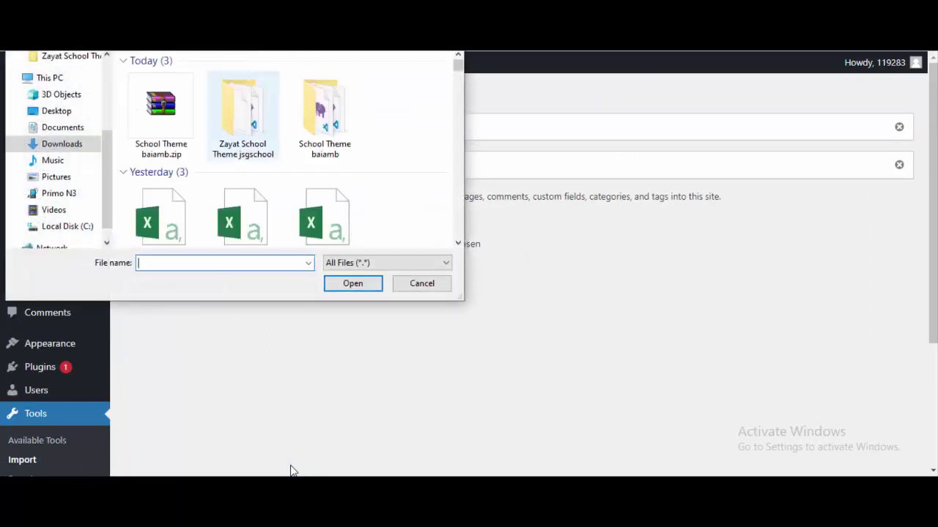
double_click(242, 119)
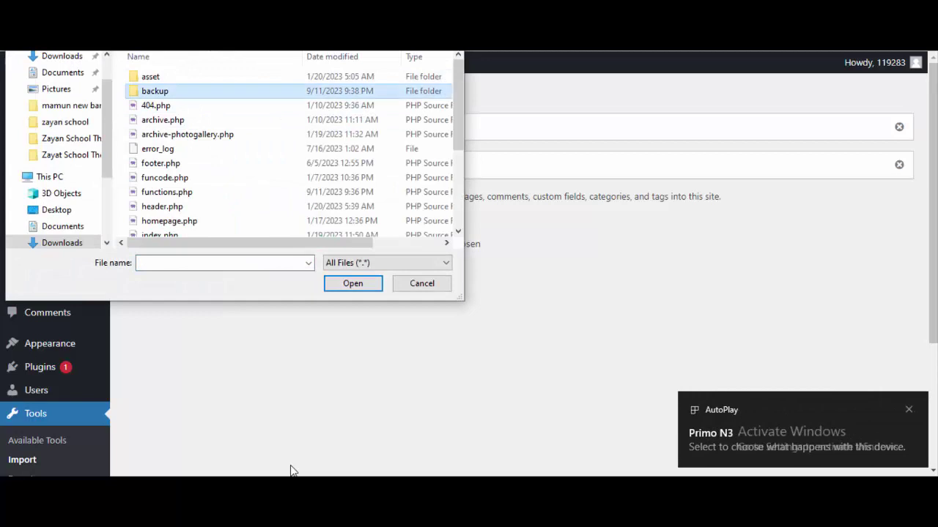
key(Return)
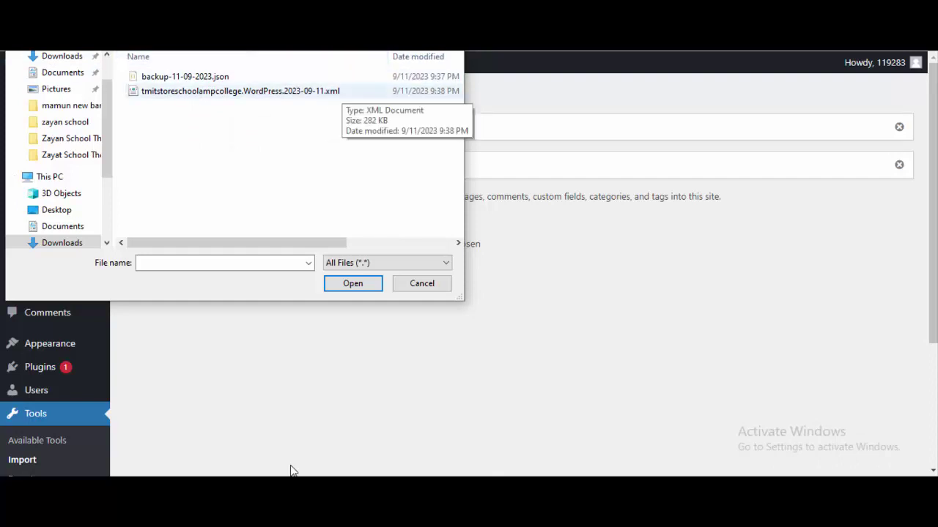
double_click(340, 90)
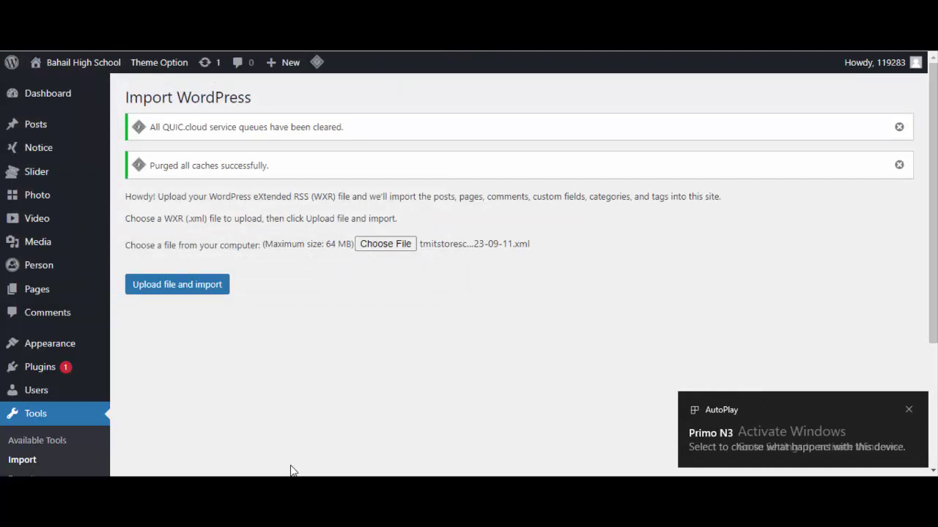
key(Tab)
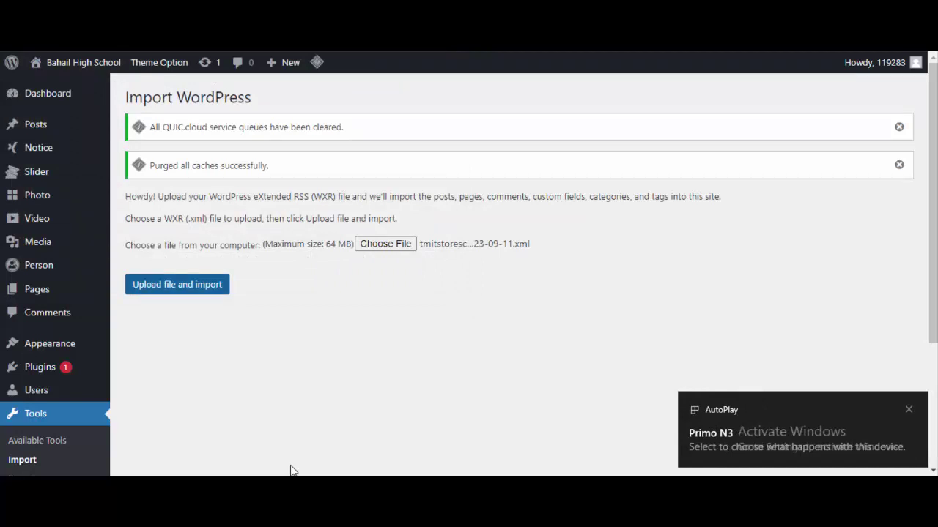
key(Return)
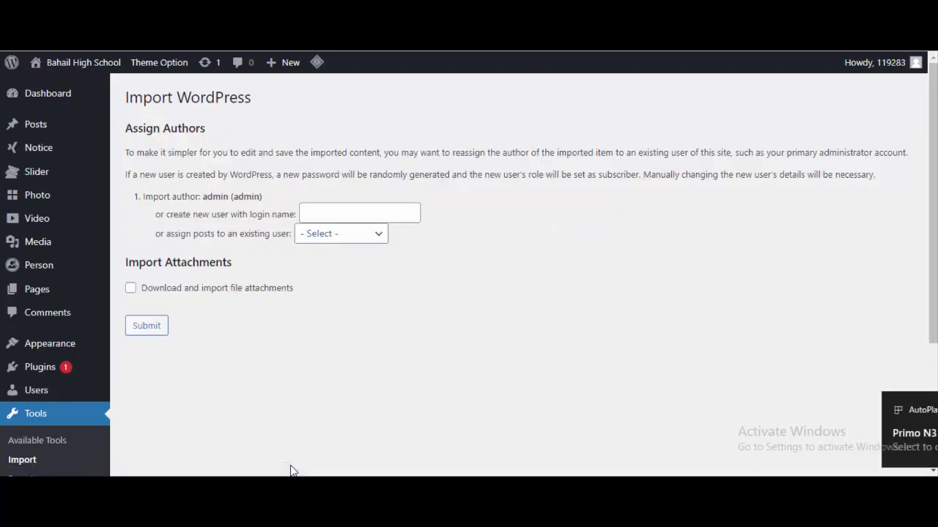
Assign the imported posts to the existing user, include the file attachments, and submit the import, dismissing the break reminder.
key(space)
key(Down)
key(Return)
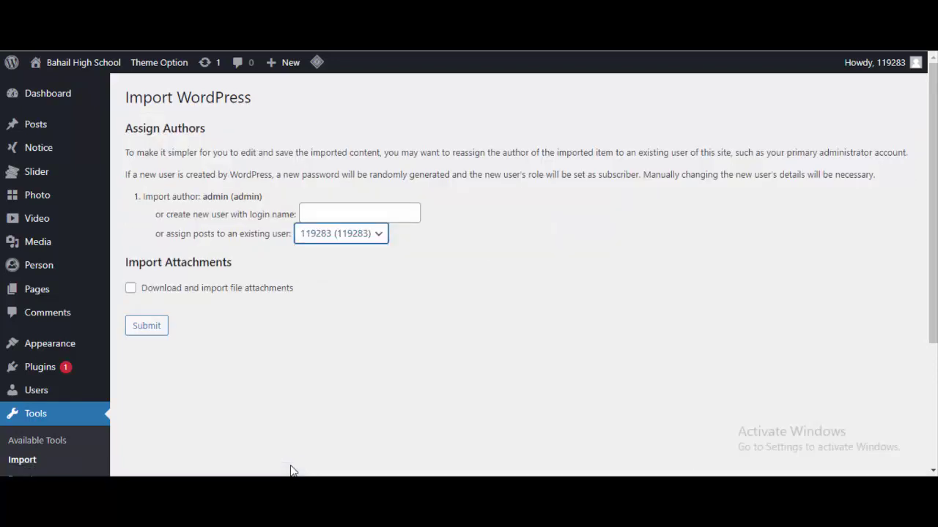
key(Tab)
key(space)
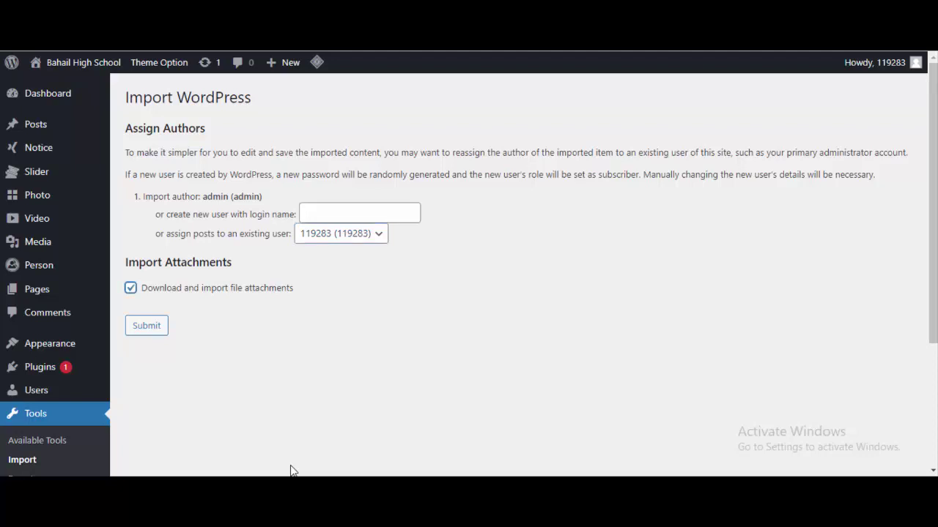
key(Tab)
key(Return)
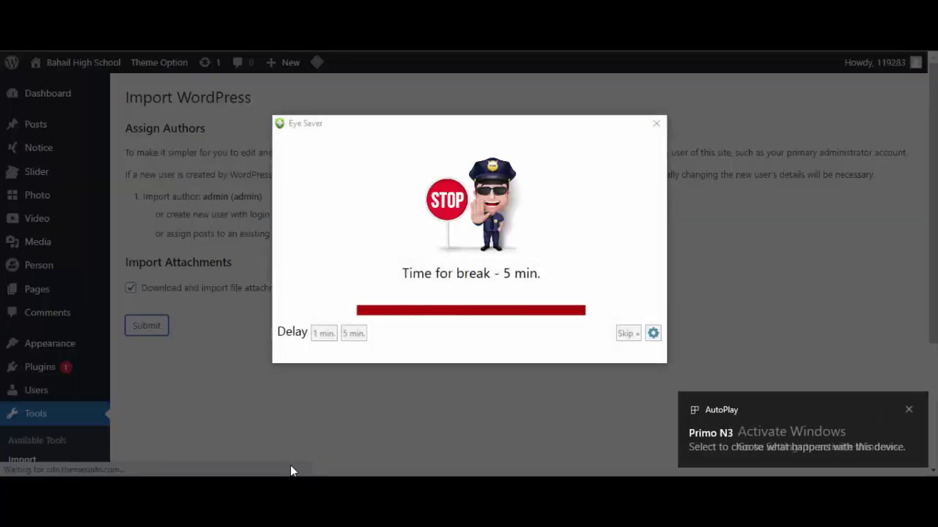
click(657, 123)
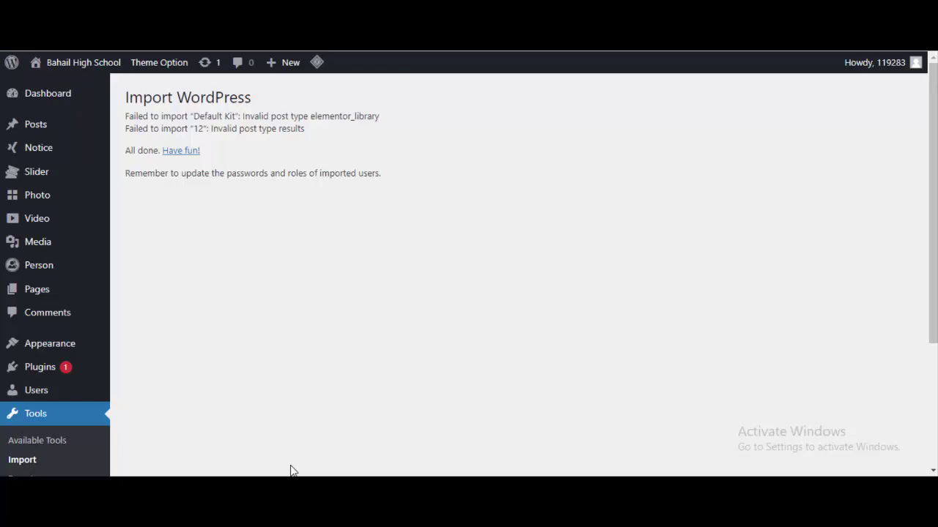
Open the Backup section of the Zayat School Theme options.
scroll(291, 469, down, 3)
mouse_move(55, 434)
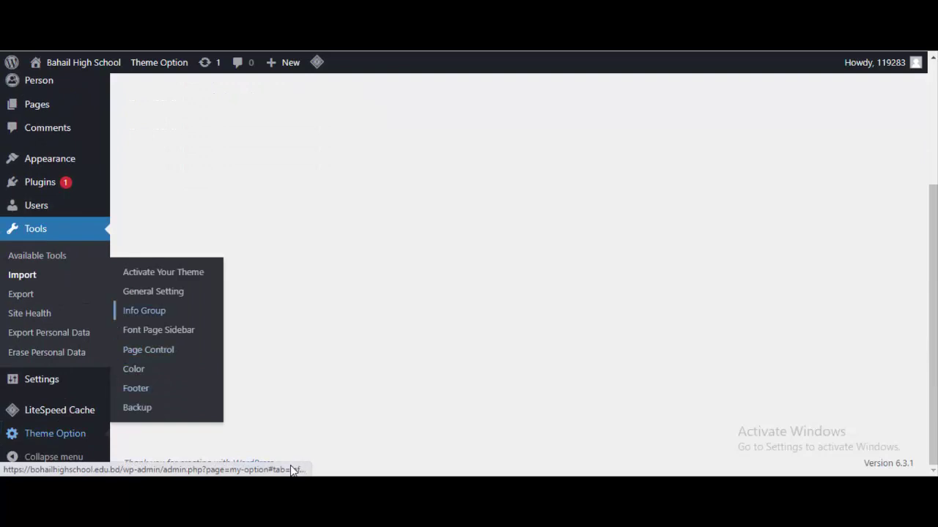
click(137, 408)
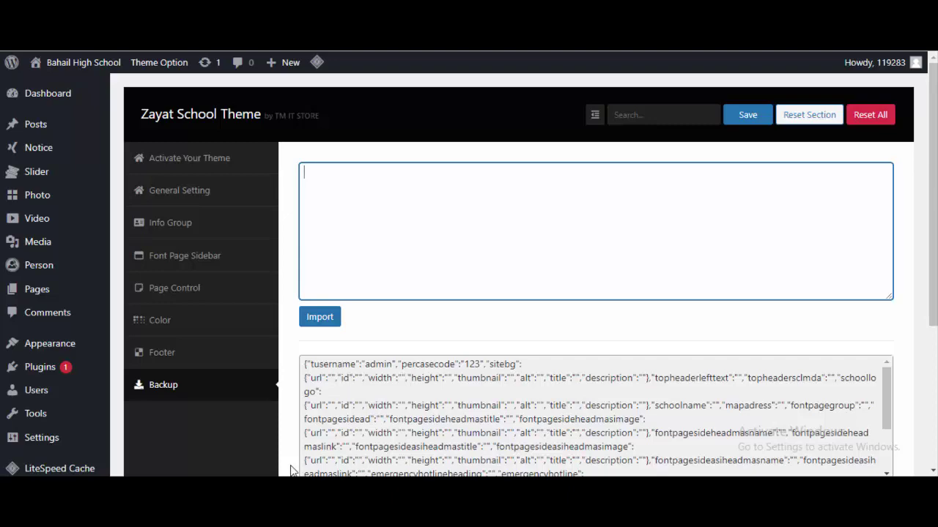
Switch to File Explorer and open backup-11-09-2023.json in Notepad++.
key(alt+Tab)
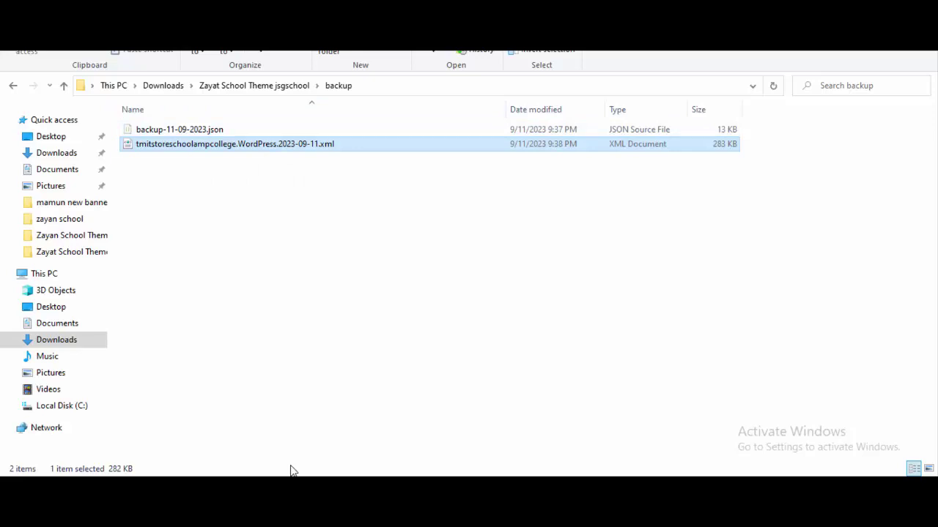
key(Up)
key(shift+F10)
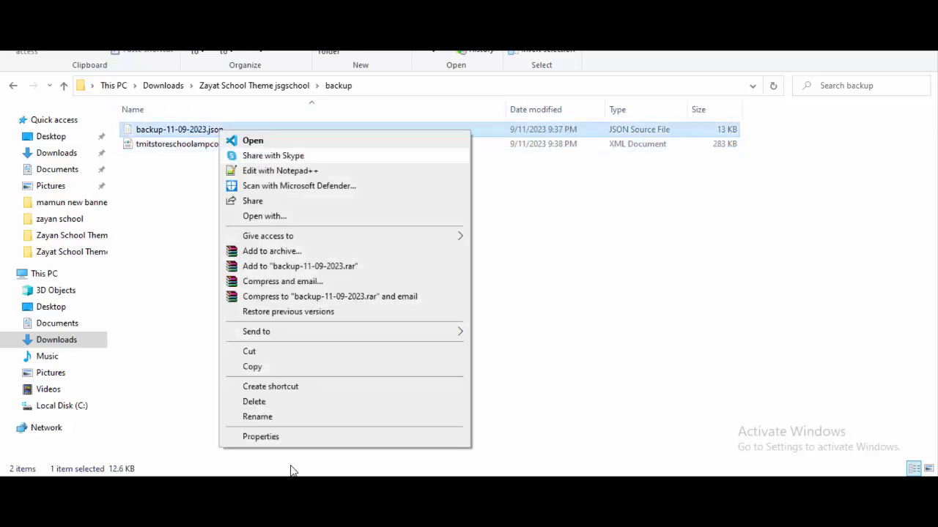
key(Down)
key(Return)
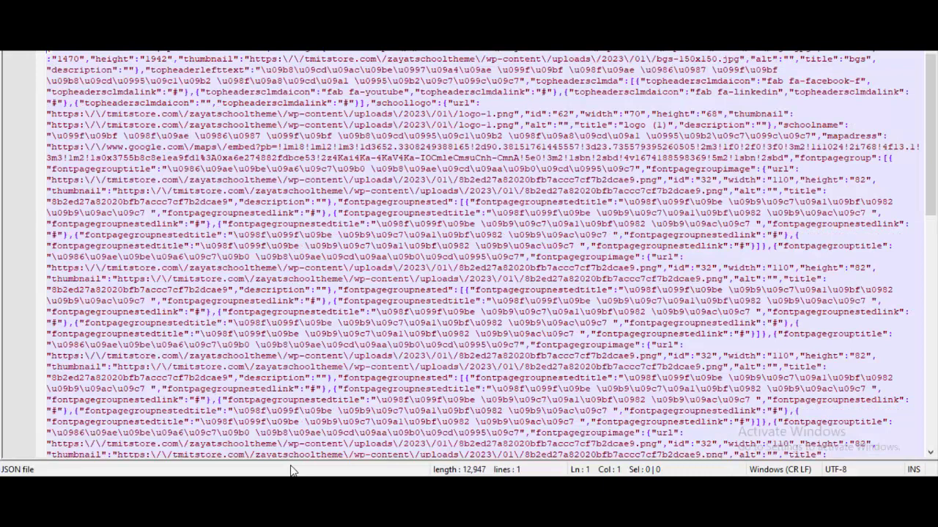
Select and copy the entire contents of the JSON backup file.
key(Down)
key(Down)
key(Down)
key(Down)
key(Down)
key(Down)
key(Down)
key(Down)
key(Down)
key(Down)
key(Down)
key(ctrl+a)
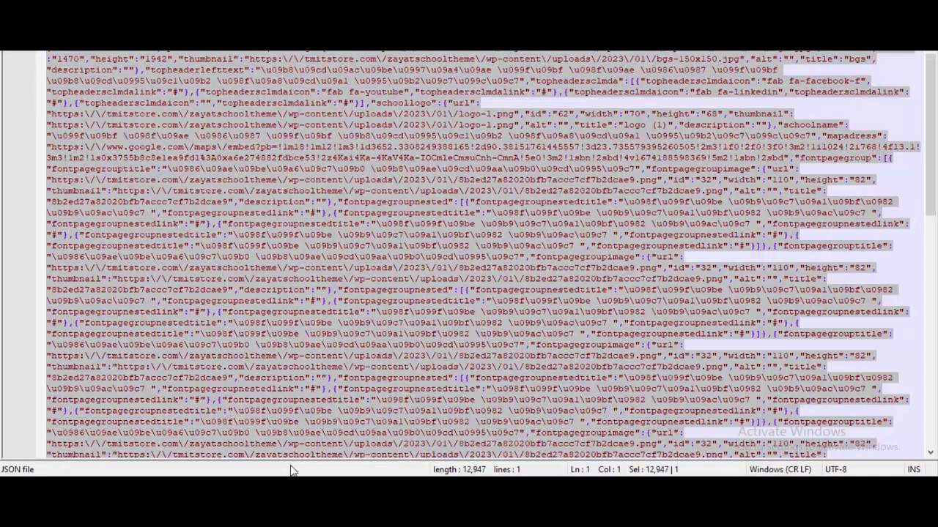
Switch back to the browser, paste the JSON backup into the theme's import box, and import it with confirmation.
key(alt+Tab)
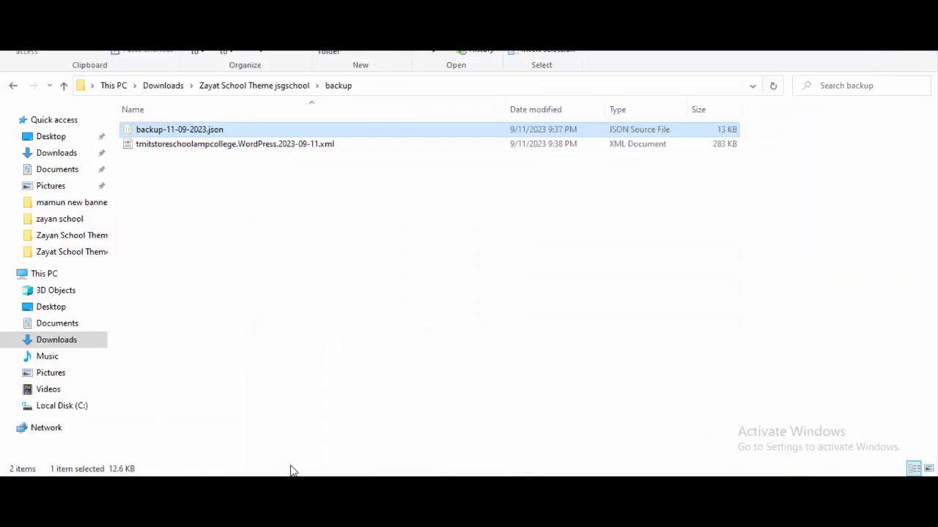
key(alt+Tab)
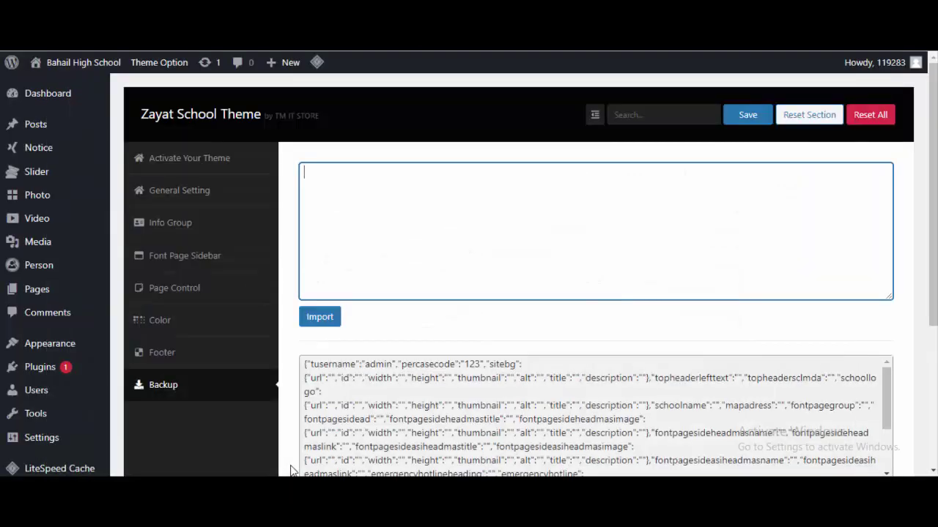
key(ctrl+v)
key(Tab)
key(Return)
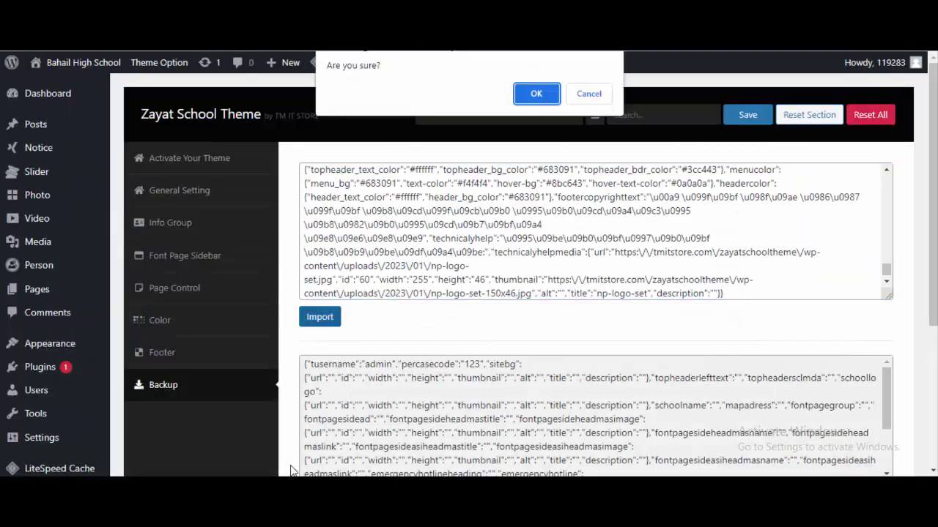
key(Return)
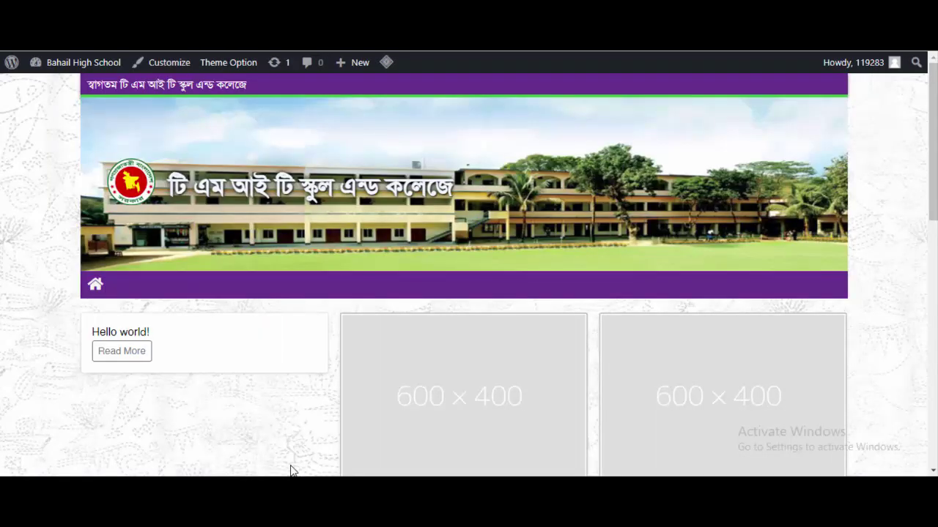
Look over the site's homepage down to the footer and open the site in the Customizer.
scroll(290, 470, down, 10)
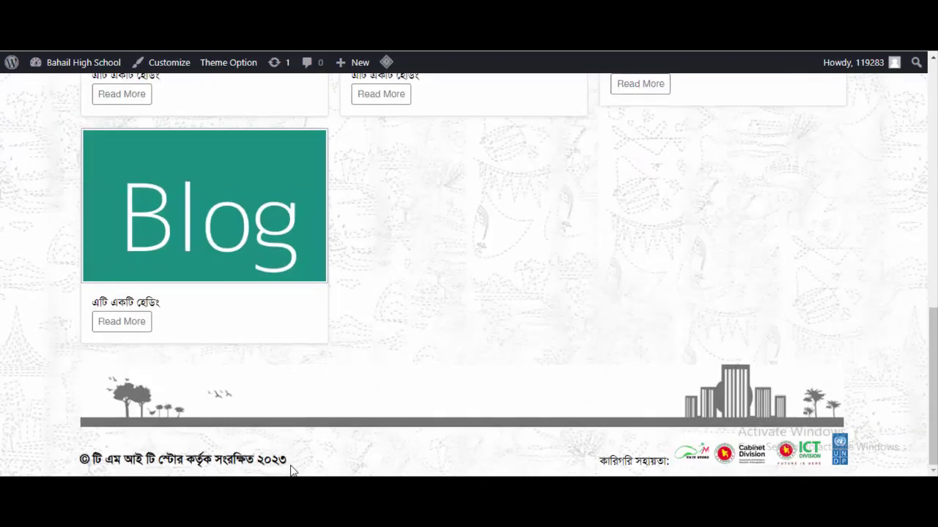
scroll(290, 470, up, 10)
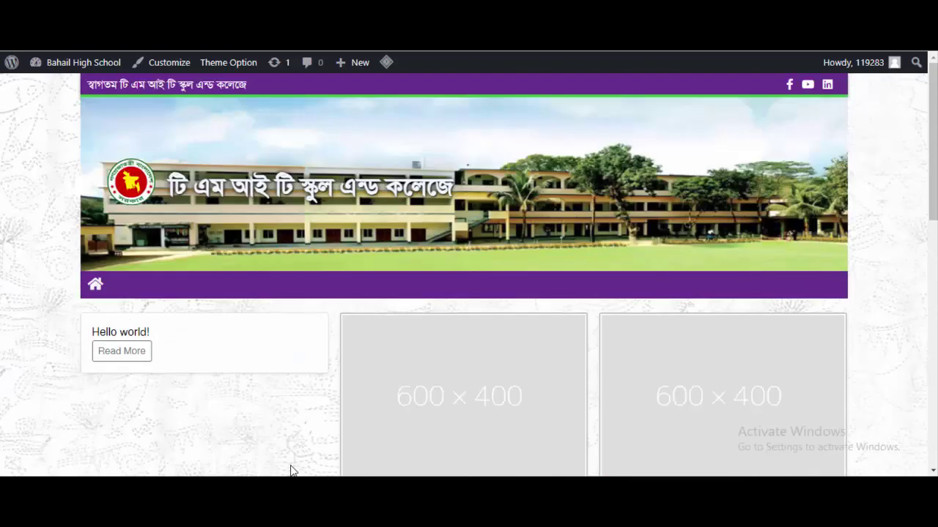
key(Tab)
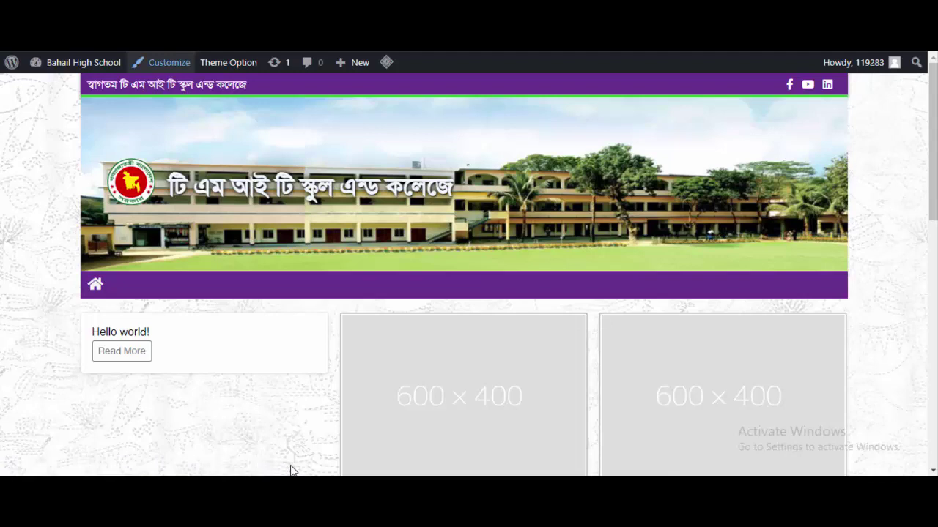
key(Return)
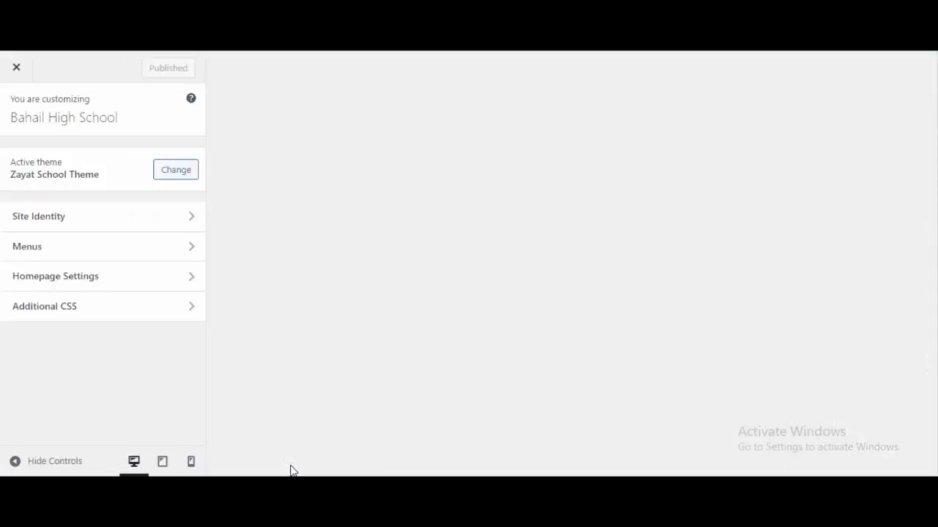
In Homepage Settings, set a static homepage using the second "Home Page" entry, publish it, and look over the live homepage.
key(Tab)
key(Tab)
key(Tab)
key(Tab)
key(shift+Tab)
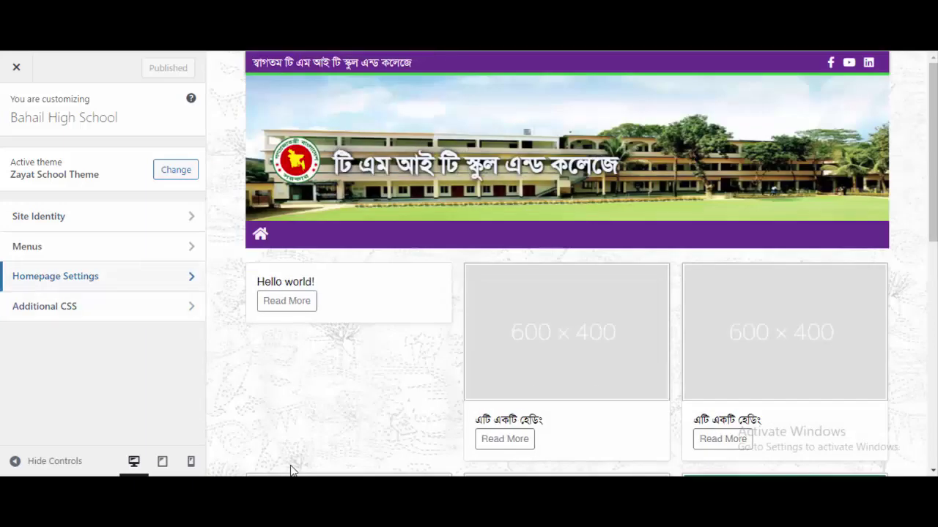
key(Return)
click(96, 356)
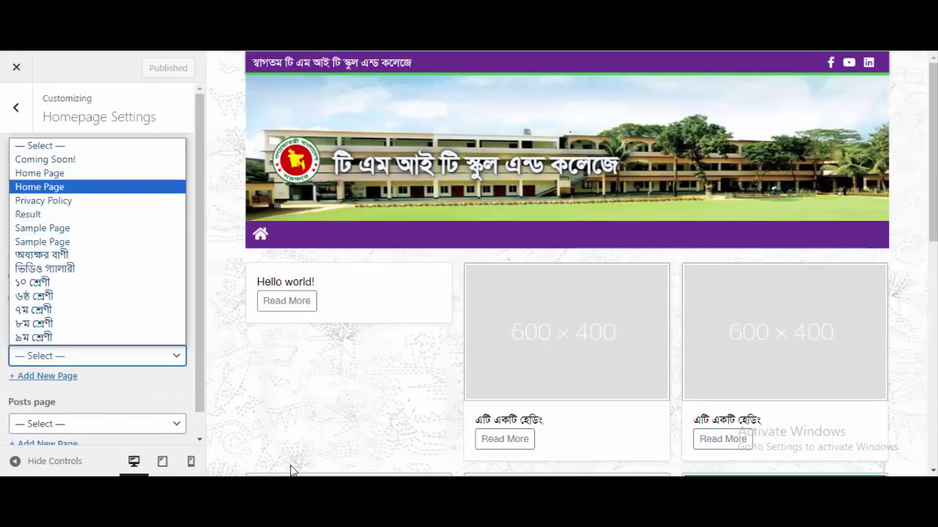
key(Return)
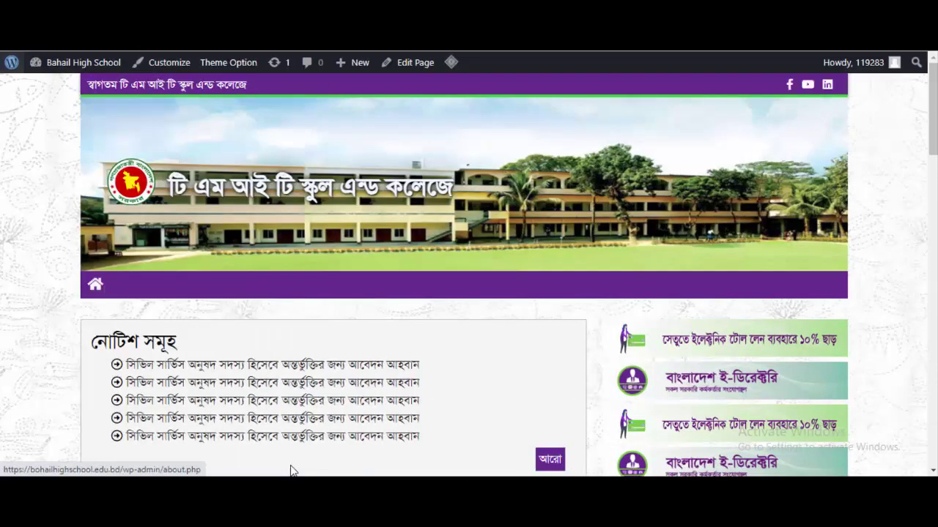
scroll(290, 470, down, 10)
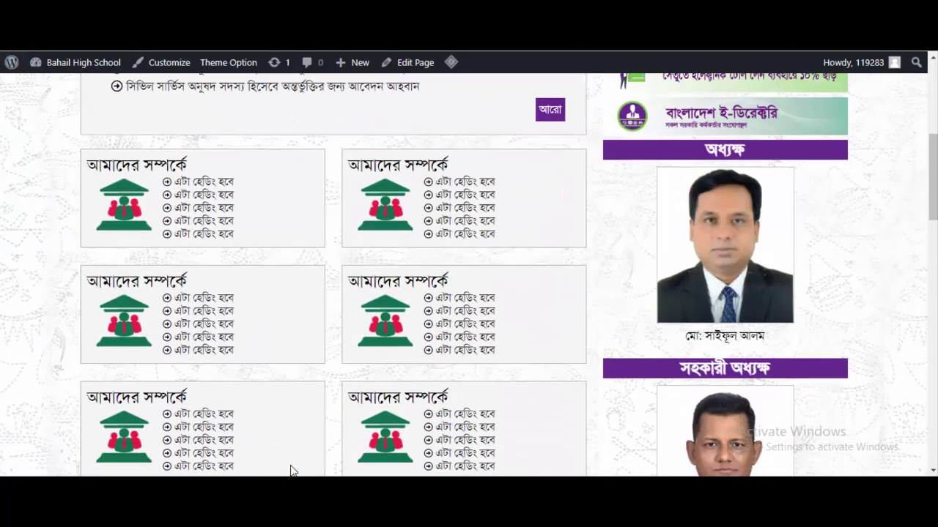
scroll(290, 470, up, 12)
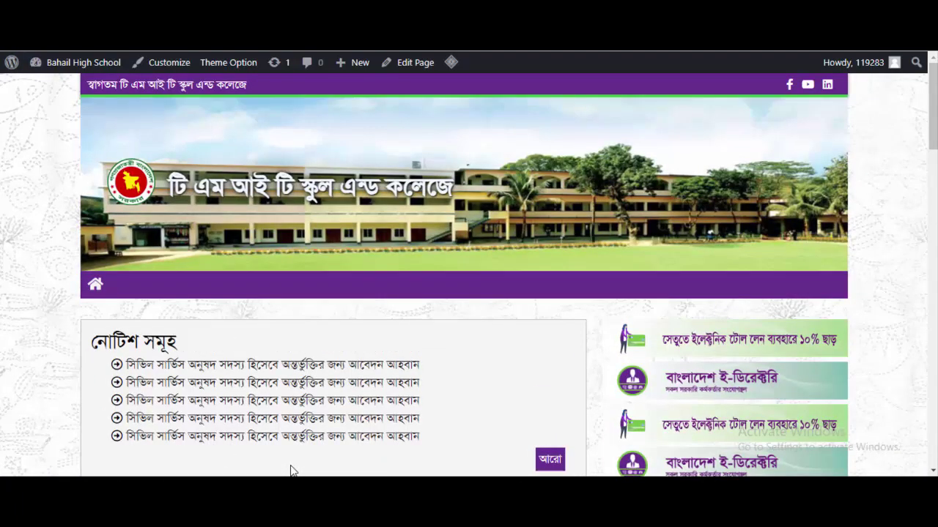
Return to the admin area, open the menu editor, and assign the primary menu to the Main menu display location.
key(ctrl+Tab)
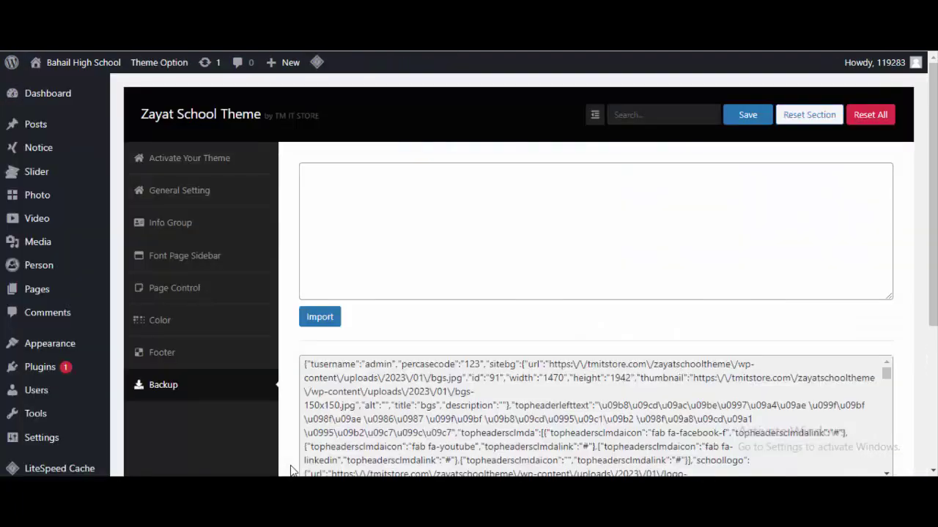
scroll(290, 470, down, 2)
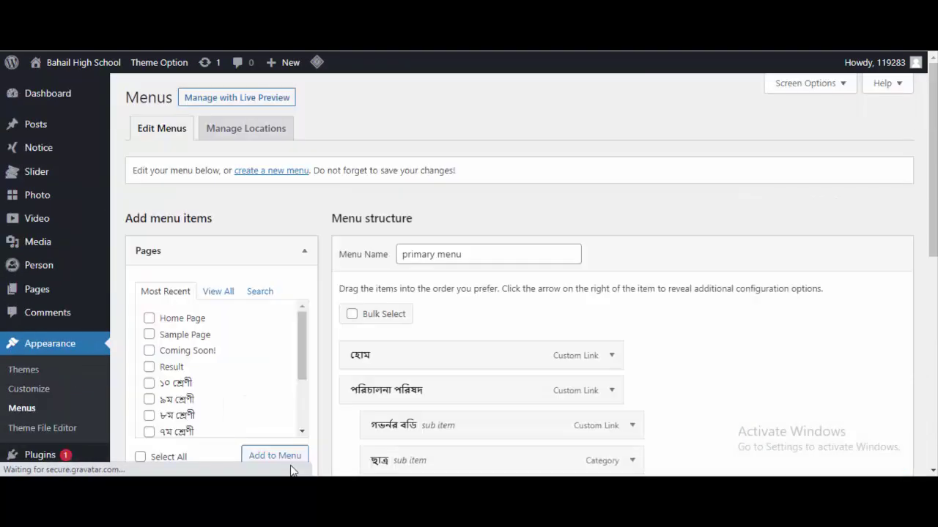
scroll(290, 470, down, 8)
scroll(290, 470, down, 3)
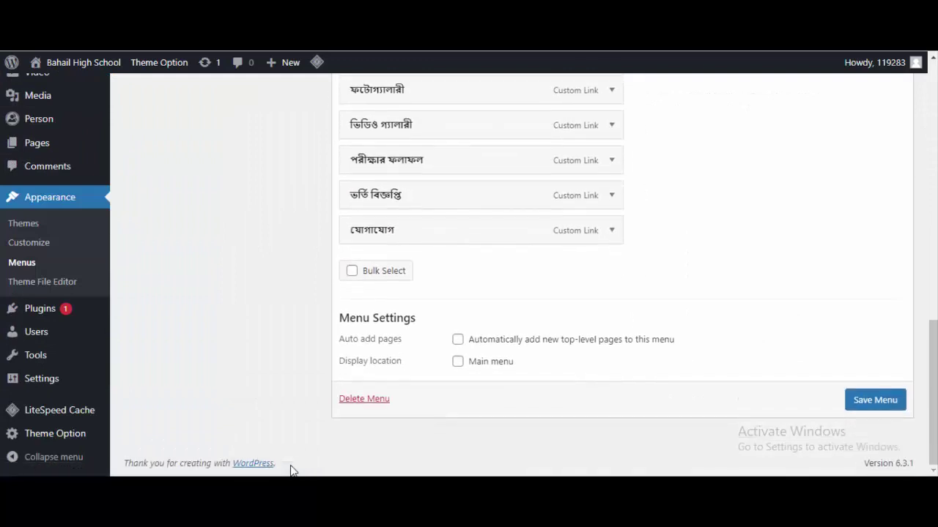
click(458, 361)
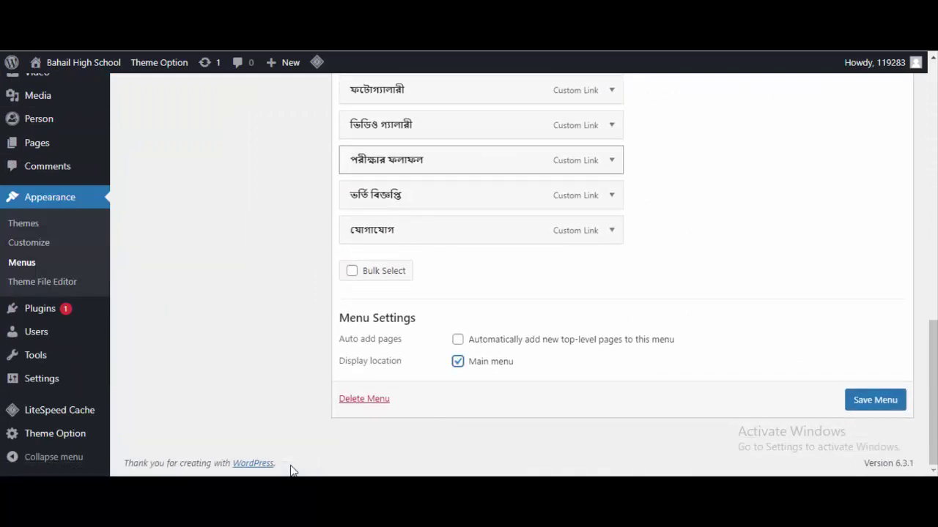
Remove the পরীক্ষার ফলাফল item from the primary menu and save the menu.
click(611, 159)
key(Return)
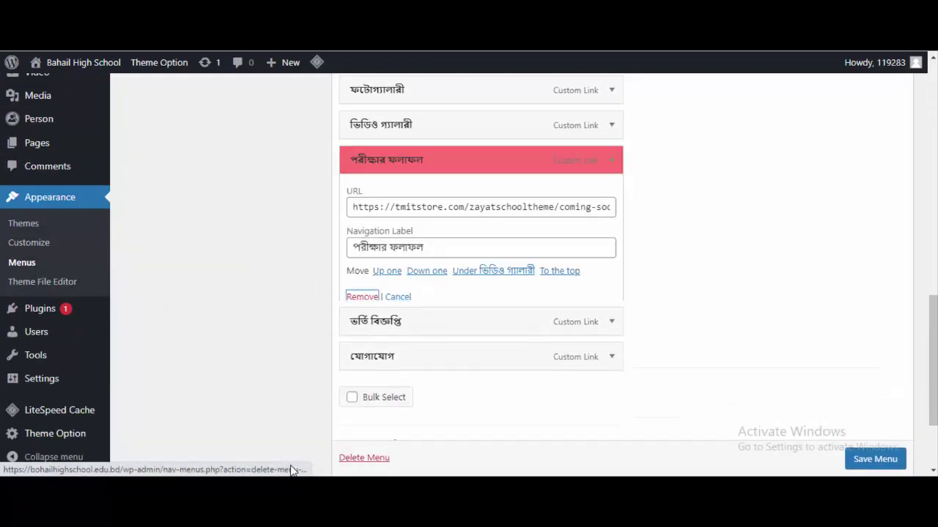
click(875, 400)
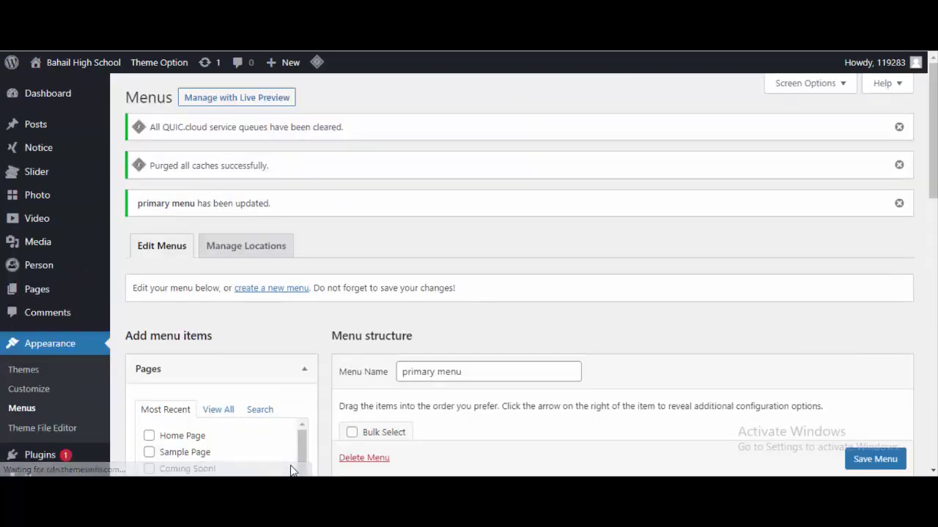
Open the live site in a new tab and examine its navigation menu and homepage content down to the footer.
mouse_move(83, 63)
right_click(49, 86)
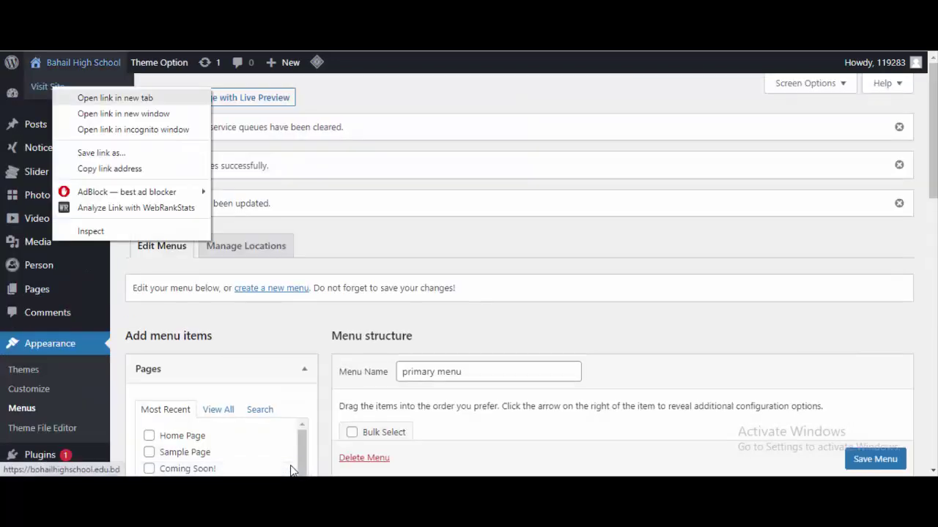
click(115, 97)
key(ctrl+Tab)
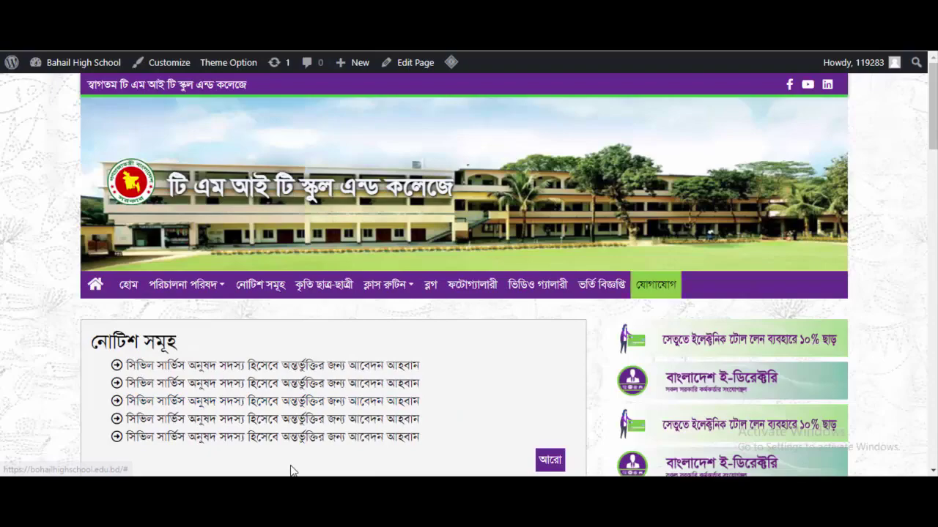
scroll(291, 469, down, 10)
scroll(290, 470, down, 5)
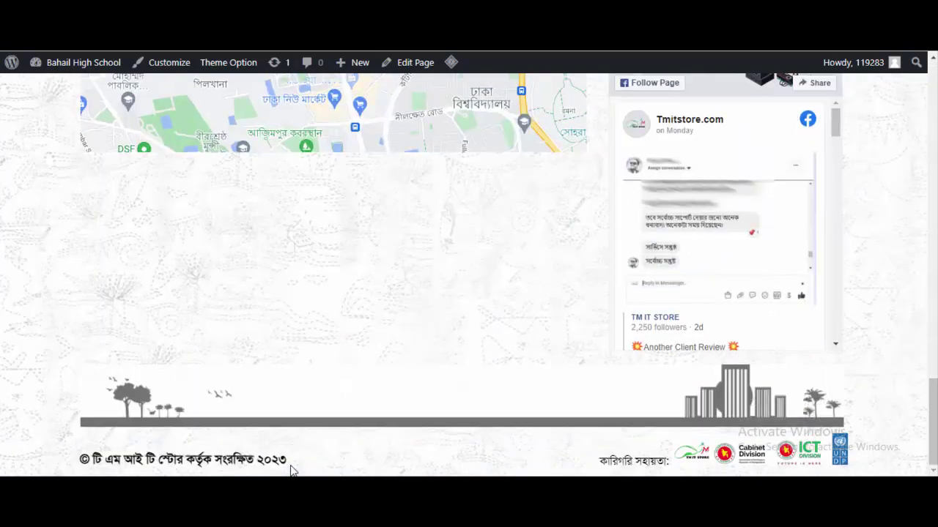
scroll(290, 469, up, 10)
scroll(290, 469, up, 5)
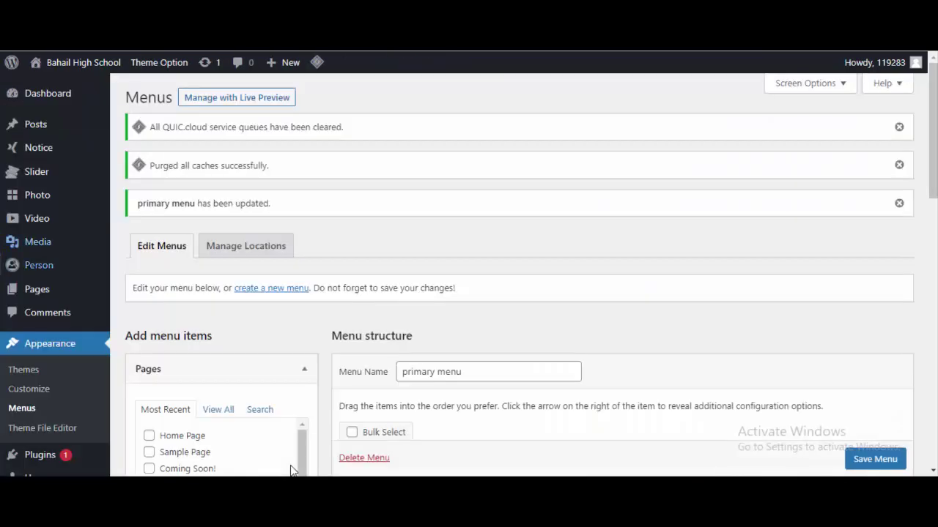
Find the ভিডিও গ্যালারী page in the list of all pages, view it on the site, and copy its address.
mouse_move(37, 290)
click(141, 291)
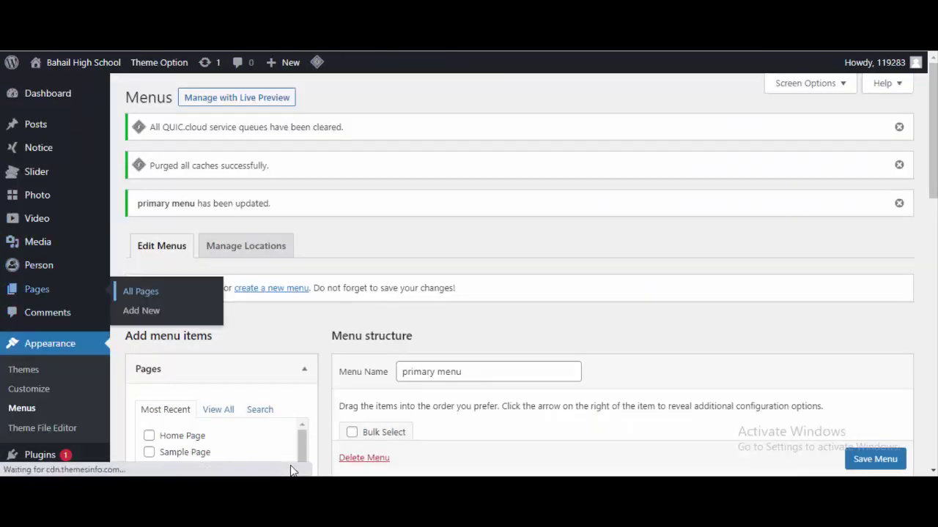
scroll(290, 470, down, 2)
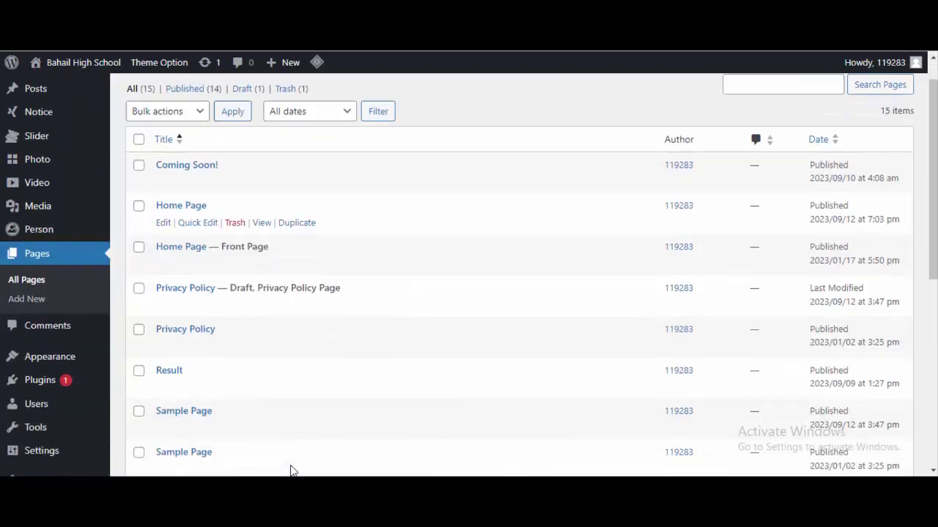
scroll(290, 470, down, 1)
scroll(291, 470, down, 2)
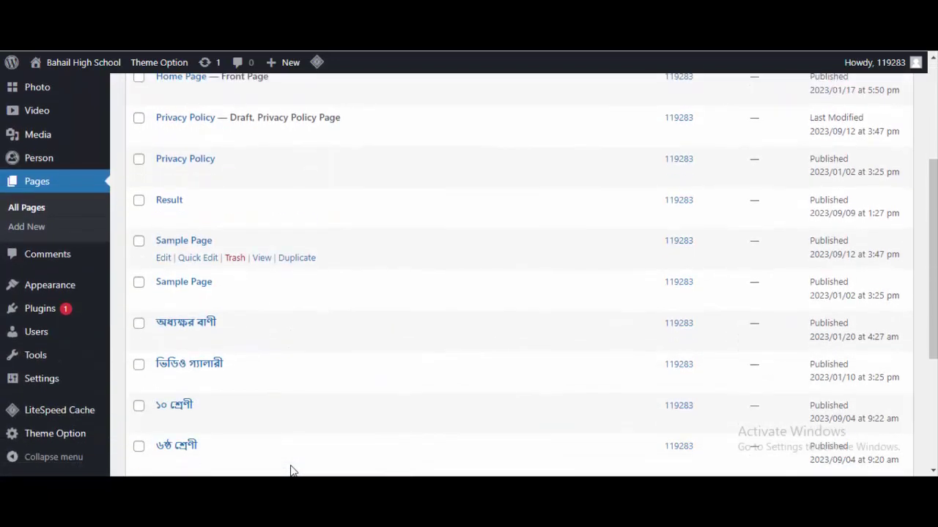
scroll(291, 470, down, 3)
scroll(291, 471, up, 7)
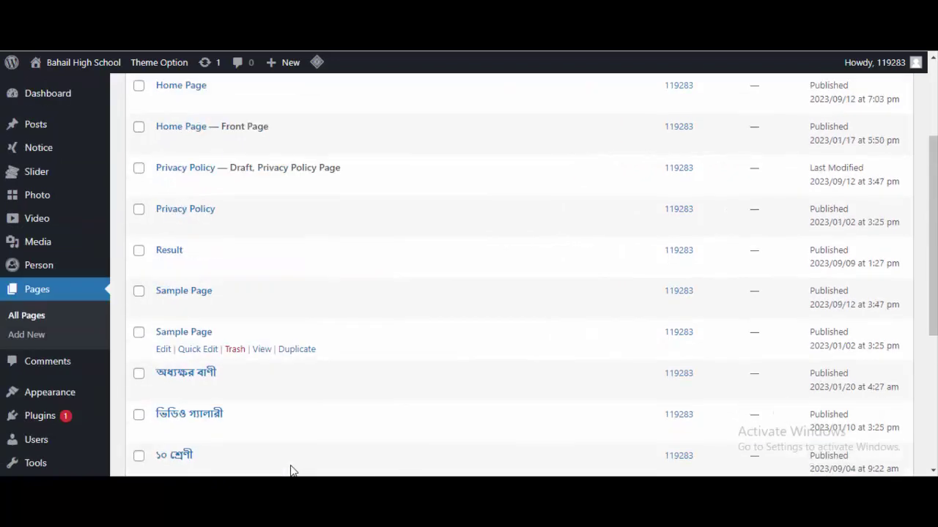
scroll(290, 471, down, 2)
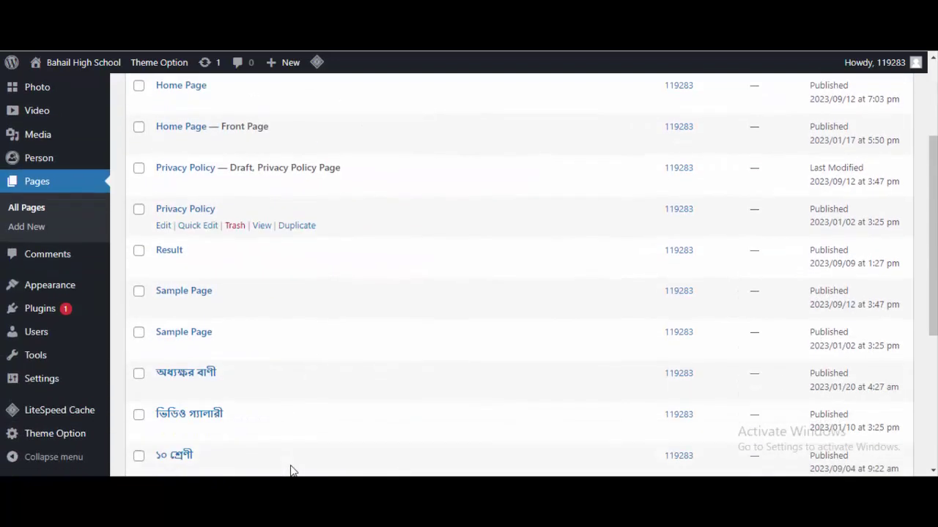
scroll(291, 471, down, 3)
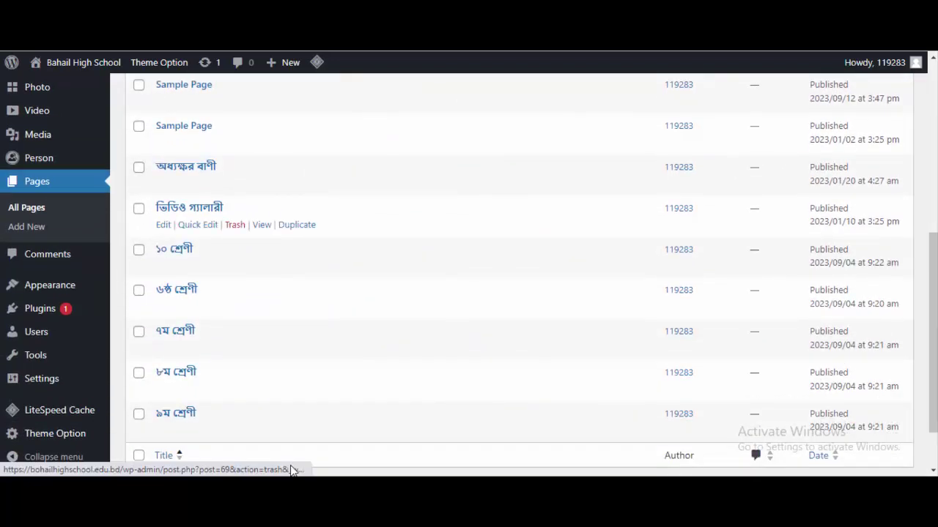
key(Return)
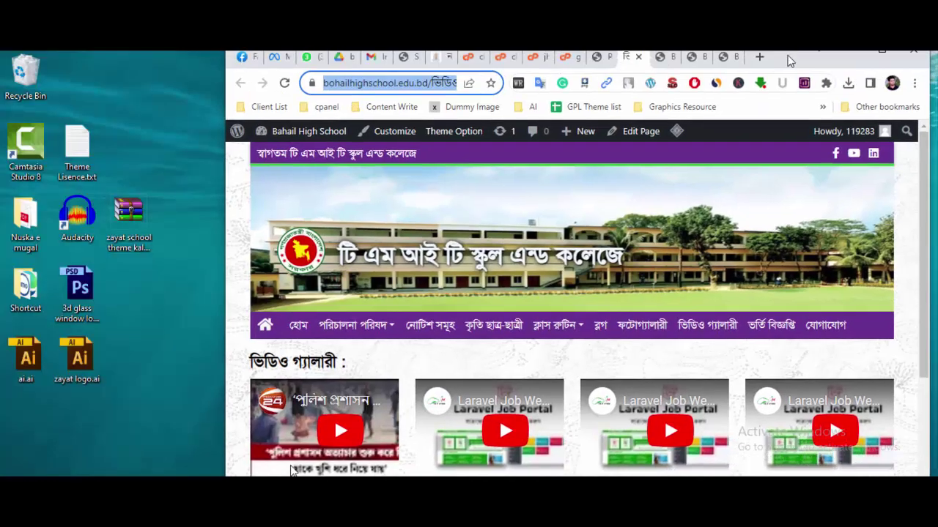
drag(790, 61, 774, 112)
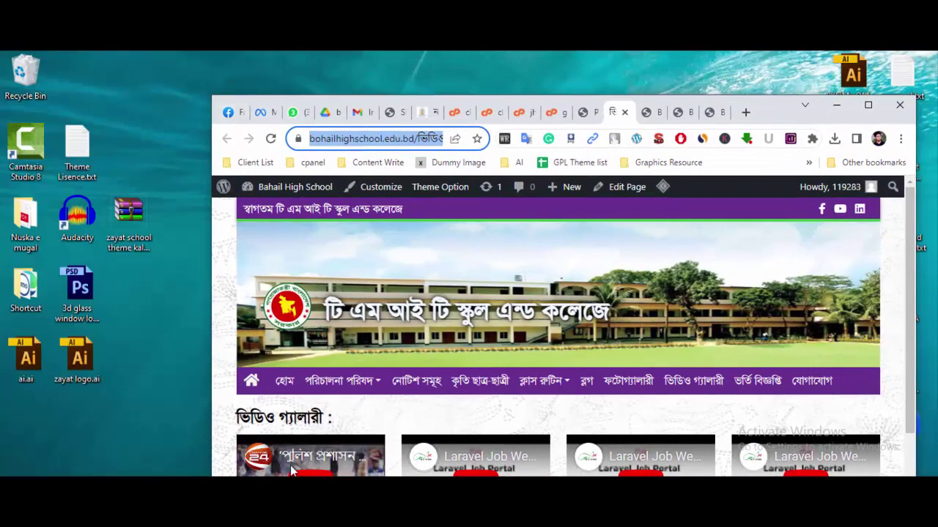
key(F11)
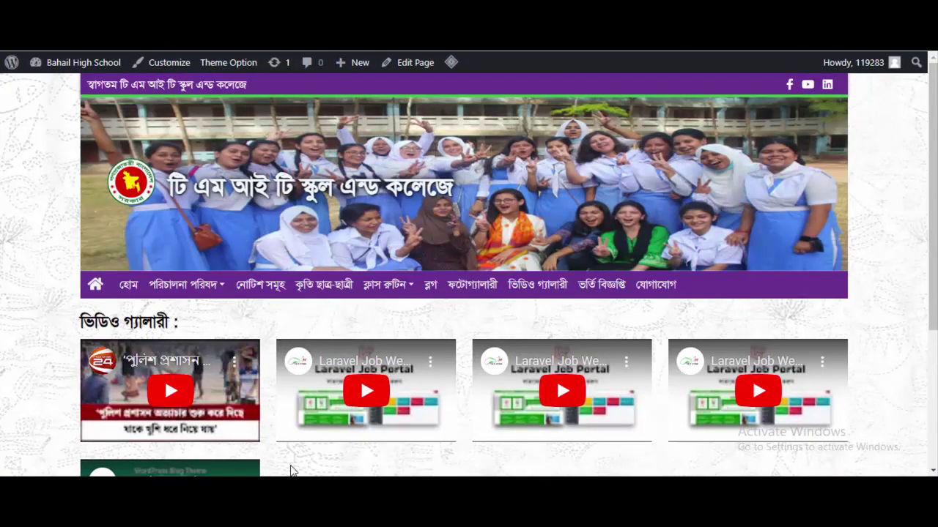
Open the menu editor from the live site and find the gallery items in the primary menu structure.
mouse_move(82, 63)
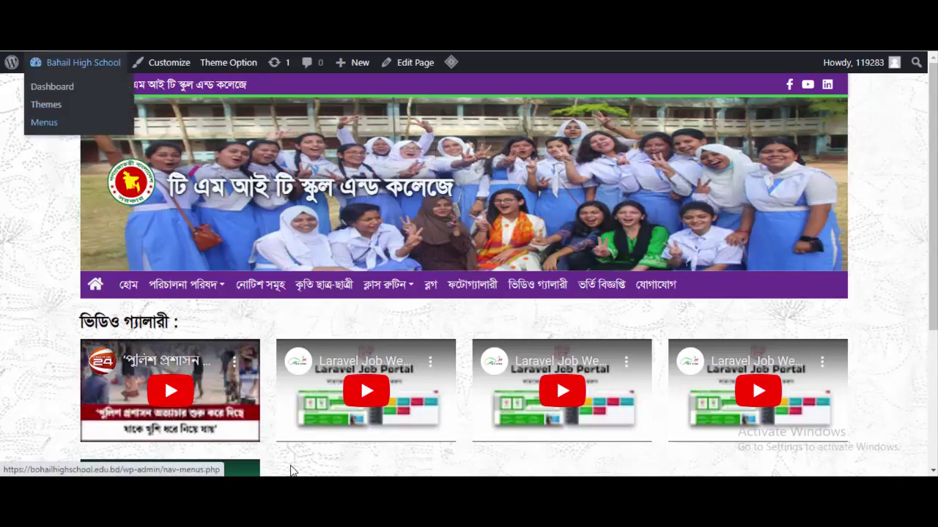
key(Return)
scroll(291, 469, down, 5)
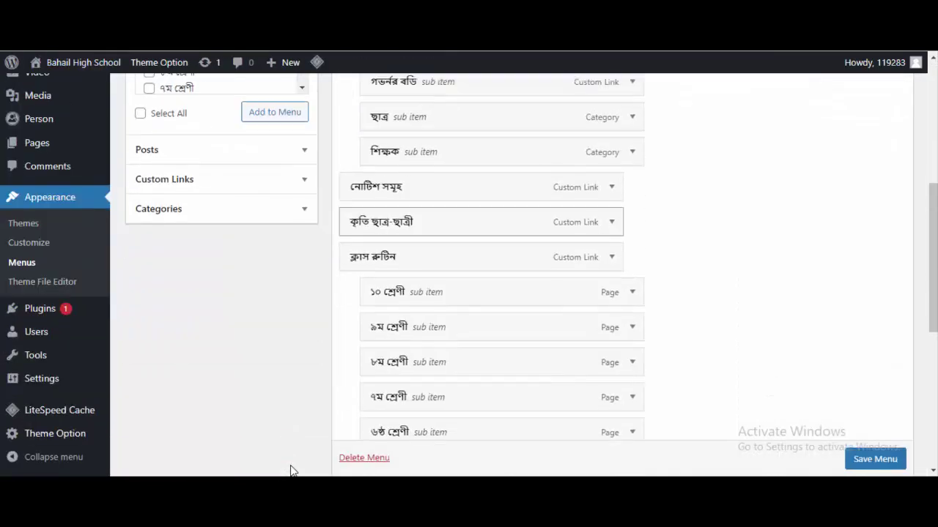
scroll(291, 470, down, 4)
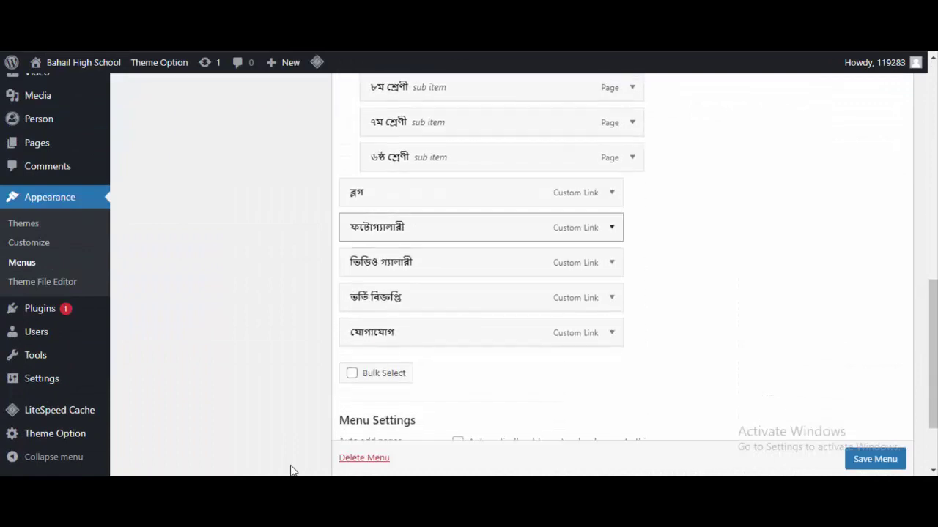
Replace the URL of the ফটোগ্যালারী menu item with the copied page address.
click(612, 228)
click(417, 274)
key(ctrl+a)
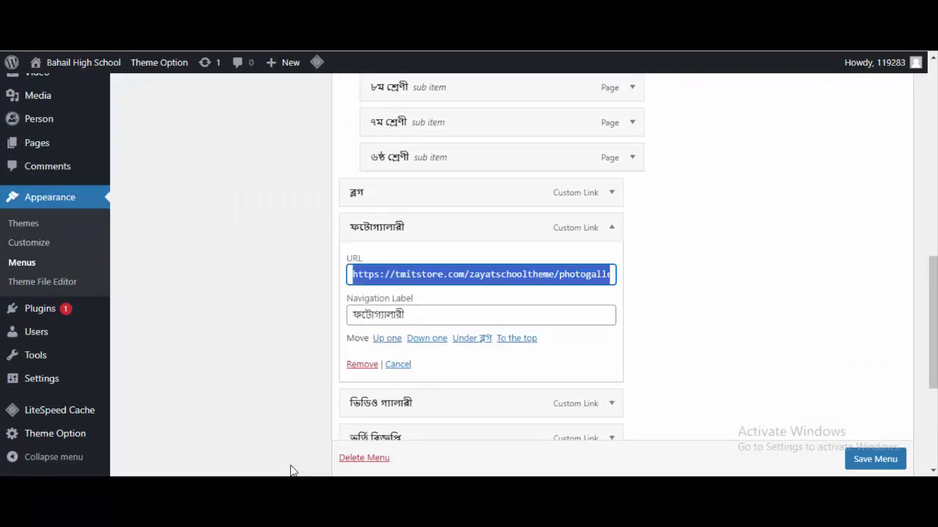
key(ctrl+v)
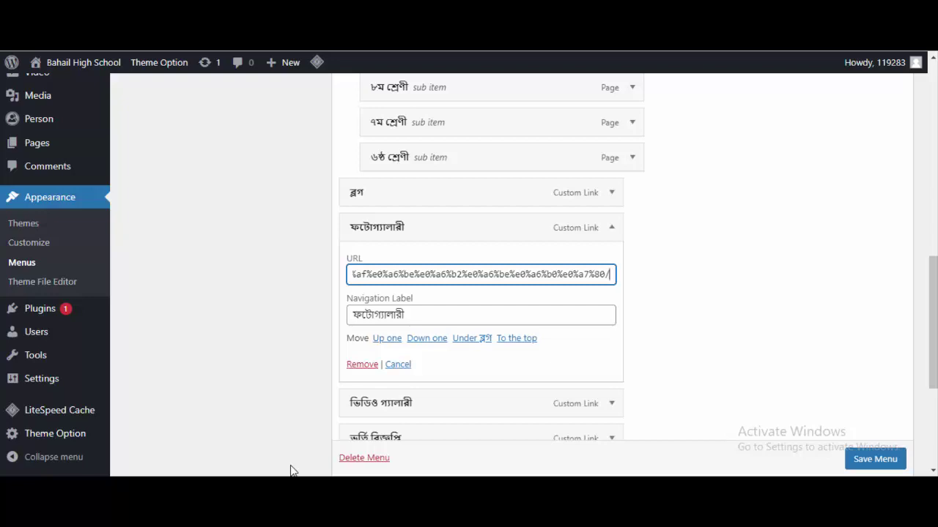
key(shift+Tab)
key(Return)
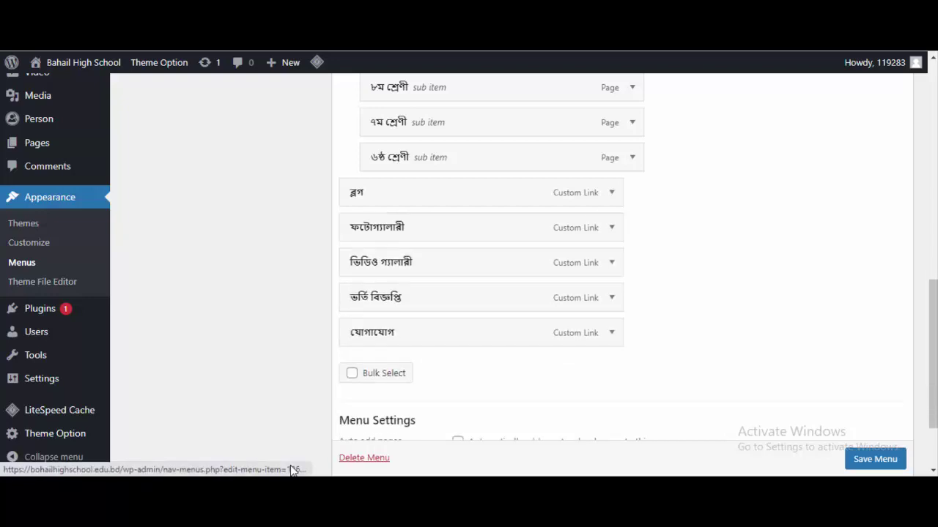
Undo the URL change in the ফটোগ্যালারী menu item and collapse the item.
click(611, 228)
click(504, 275)
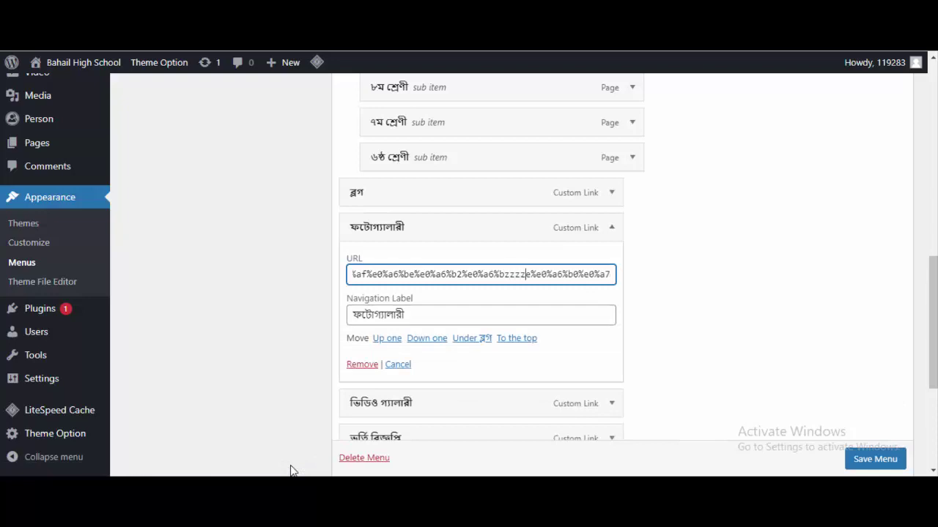
key(ctrl+z)
click(612, 228)
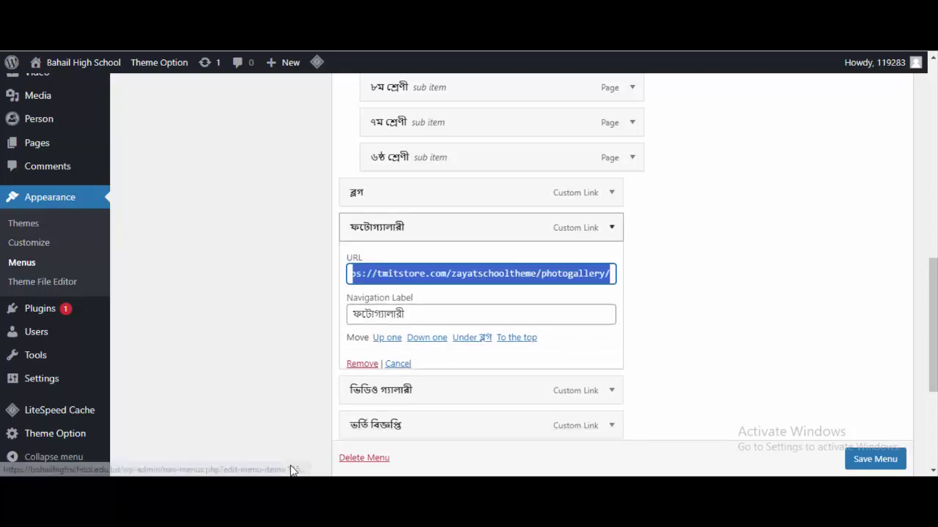
Replace the URL of the ভিডিও গ্যালারী menu item with the copied page address and save the menu.
click(612, 262)
click(485, 309)
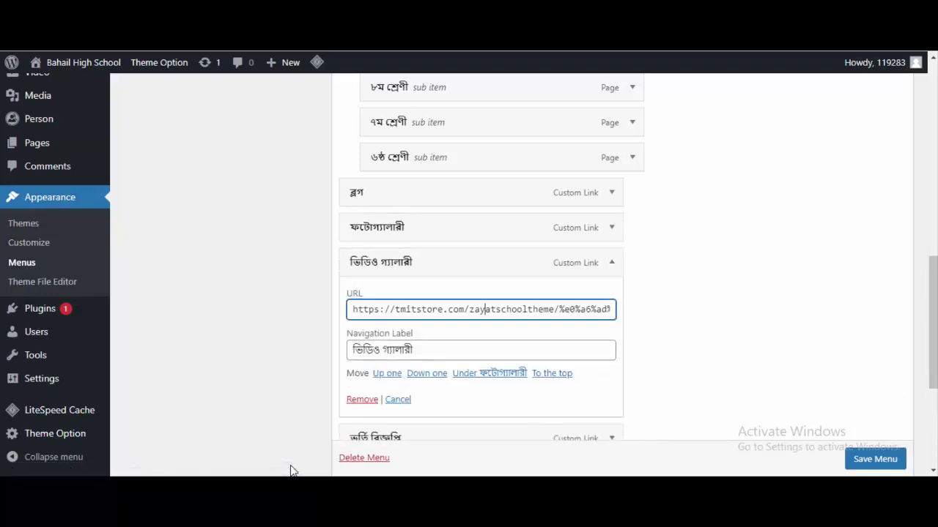
key(ctrl+a)
key(ctrl+v)
click(612, 263)
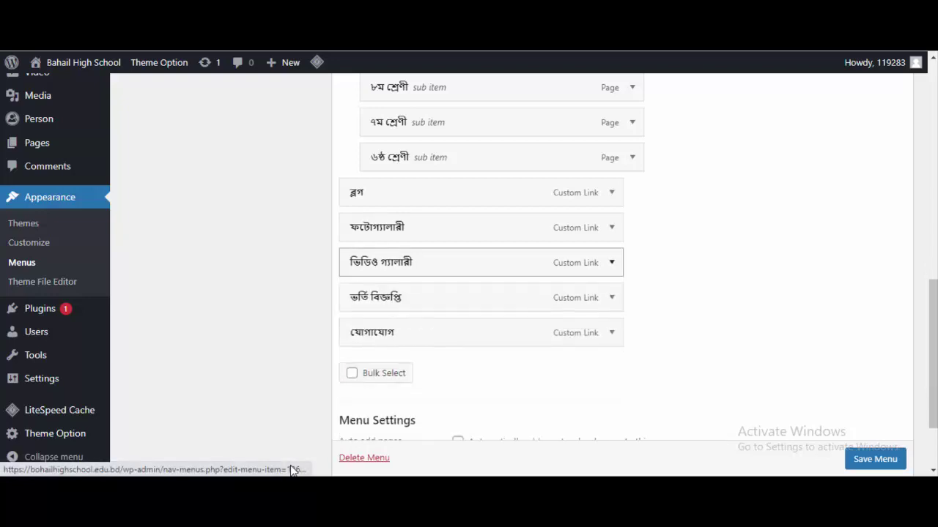
click(875, 459)
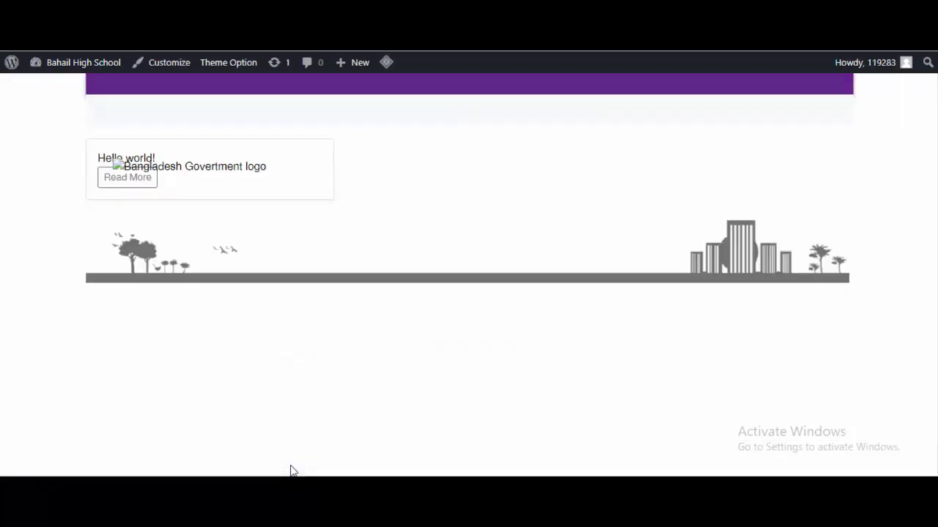
Open the list of all pages from the site's dashboard and look through it for a photo gallery page.
mouse_move(76, 63)
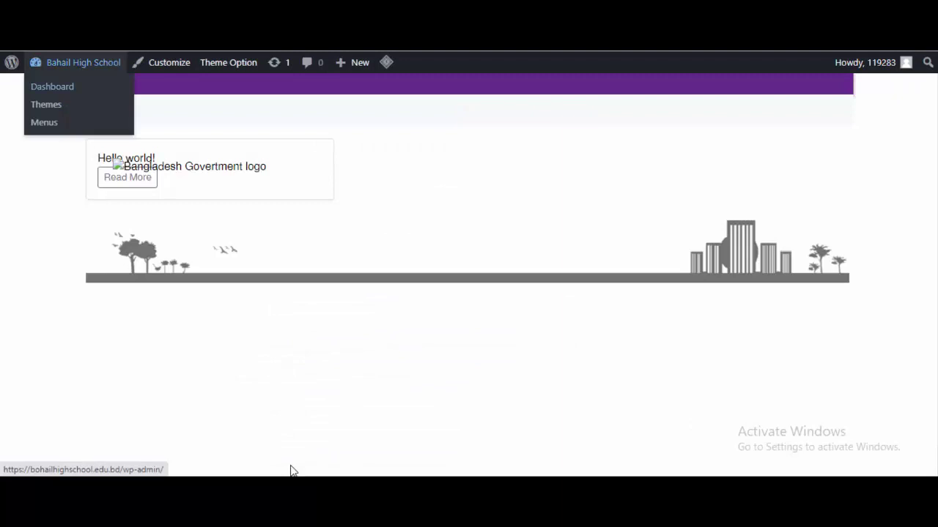
click(52, 87)
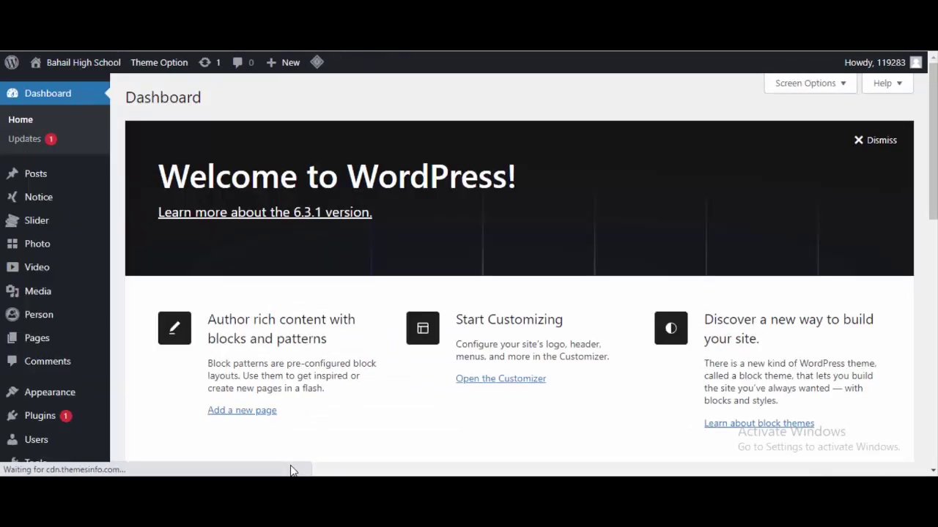
mouse_move(36, 338)
click(141, 341)
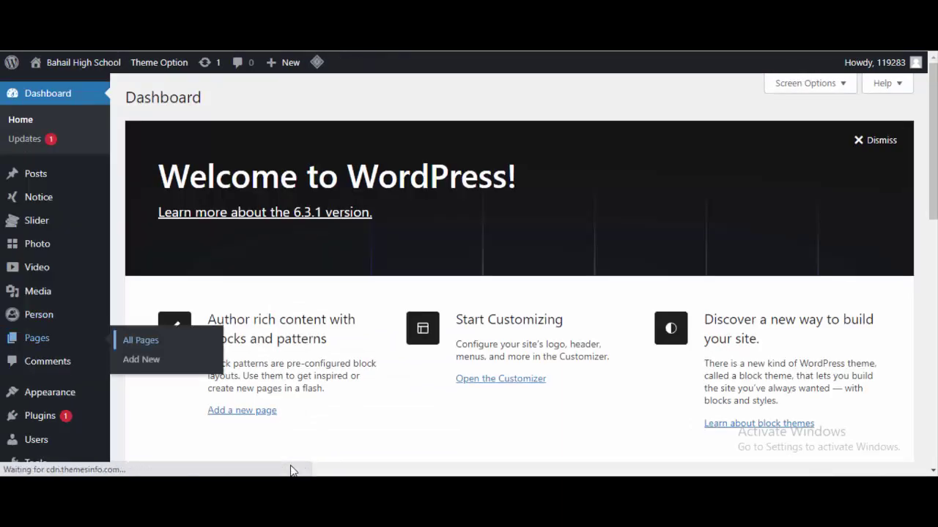
scroll(290, 302, down, 1)
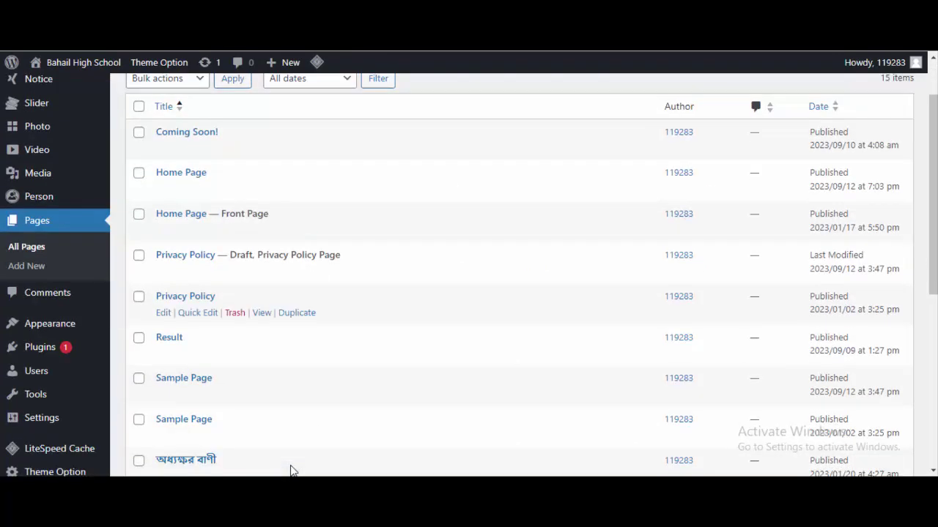
scroll(290, 470, down, 4)
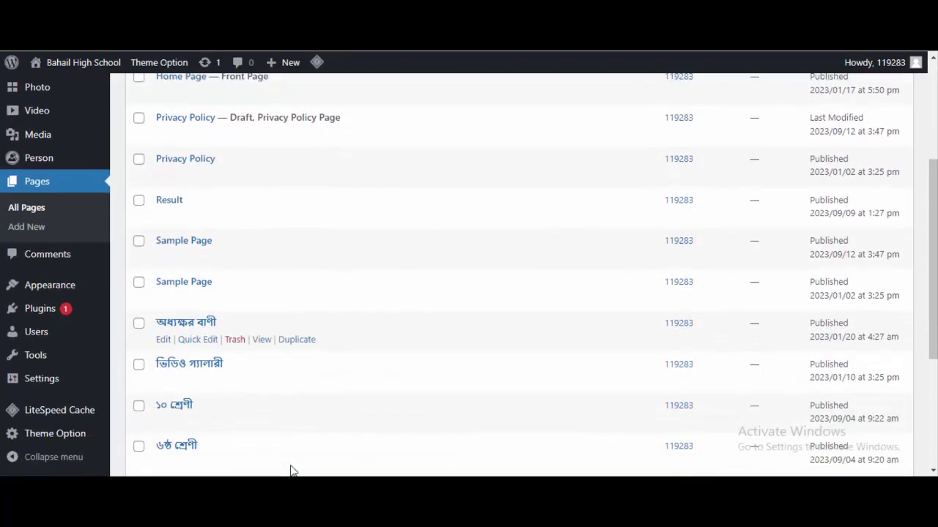
scroll(290, 471, down, 1)
scroll(290, 471, up, 2)
scroll(291, 470, down, 2)
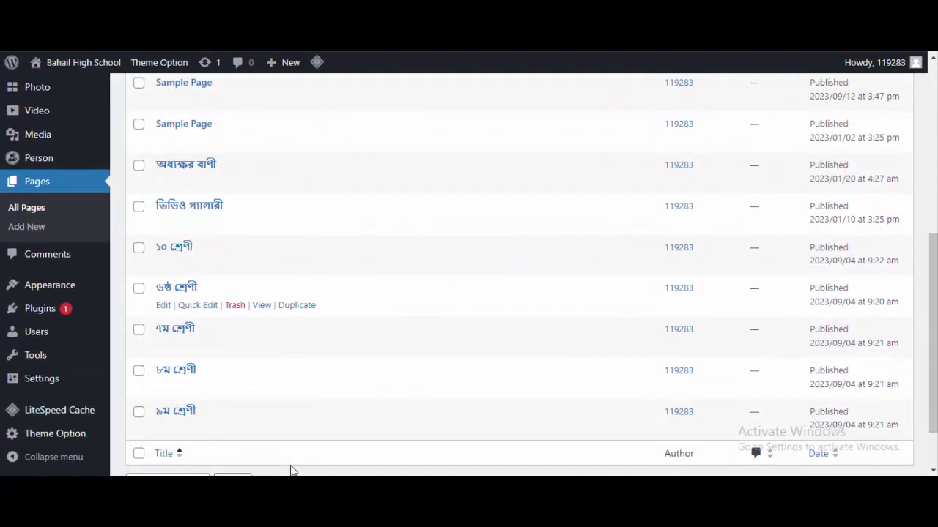
scroll(290, 470, up, 3)
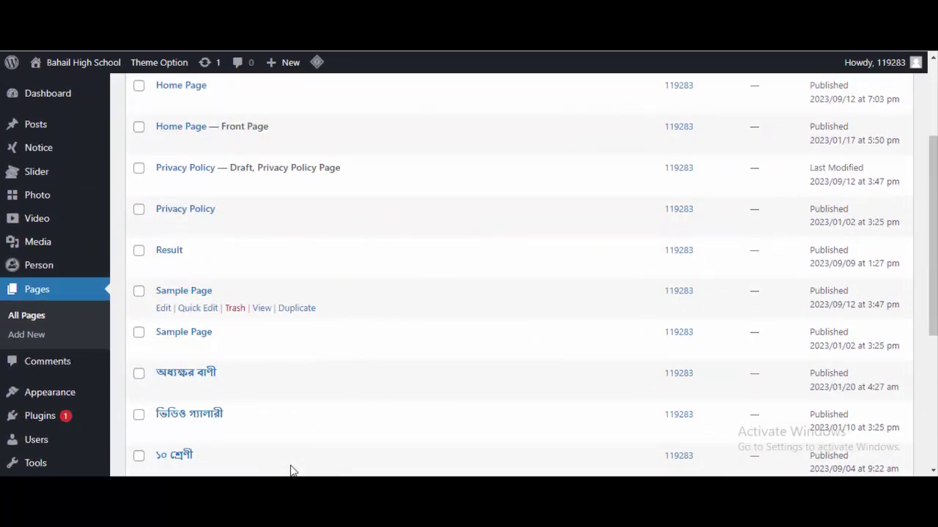
scroll(290, 470, up, 2)
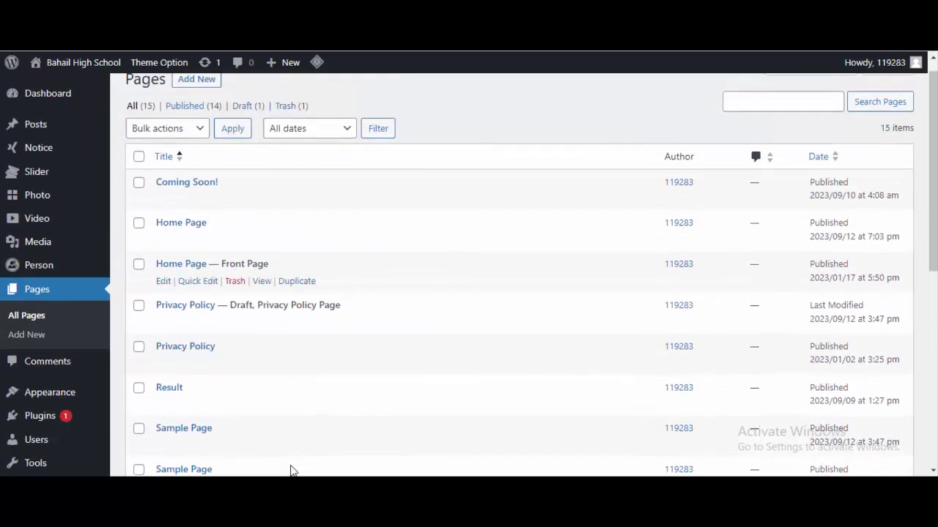
scroll(291, 470, down, 5)
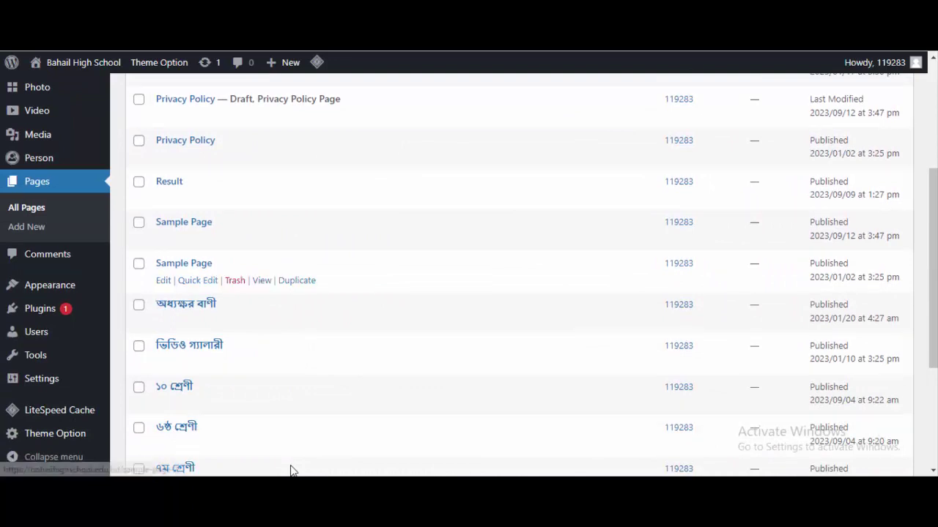
scroll(290, 470, down, 1)
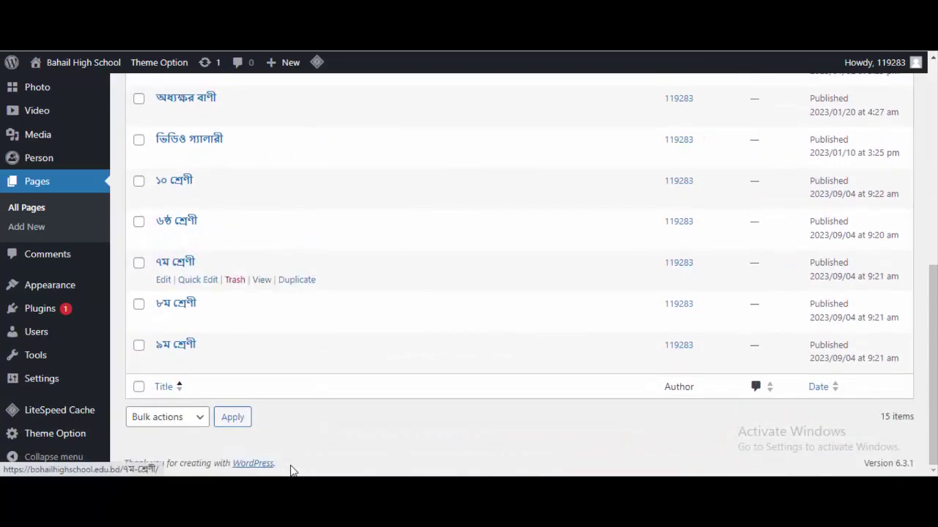
scroll(290, 471, up, 6)
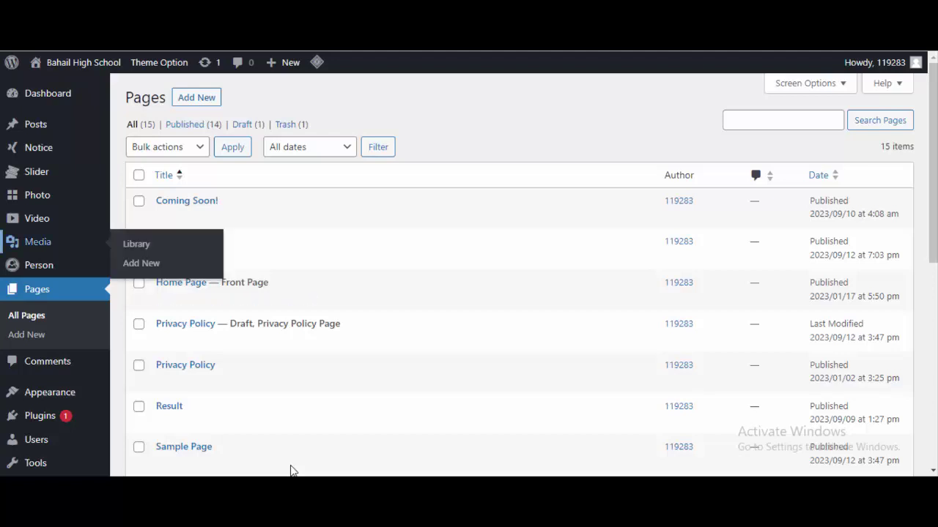
Open the list of all Photo entries and view the first photo entry on the live site.
mouse_move(37, 195)
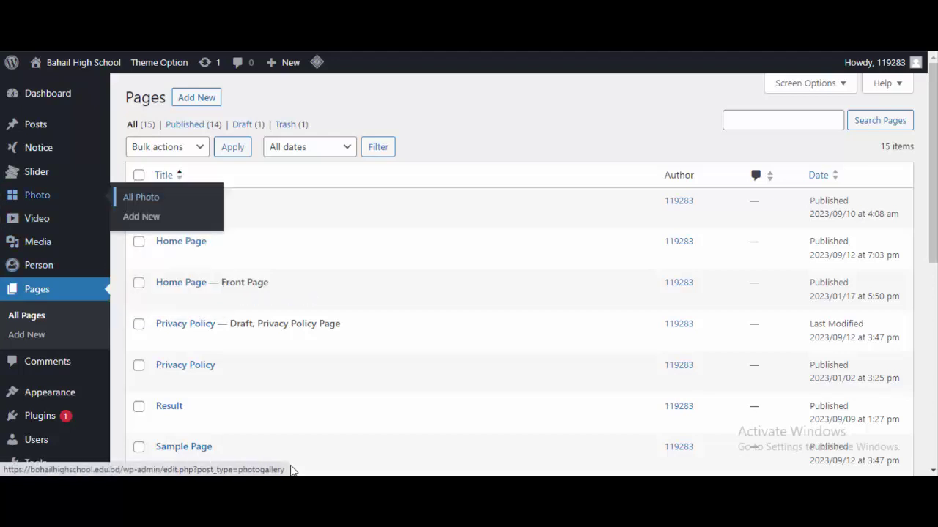
click(141, 197)
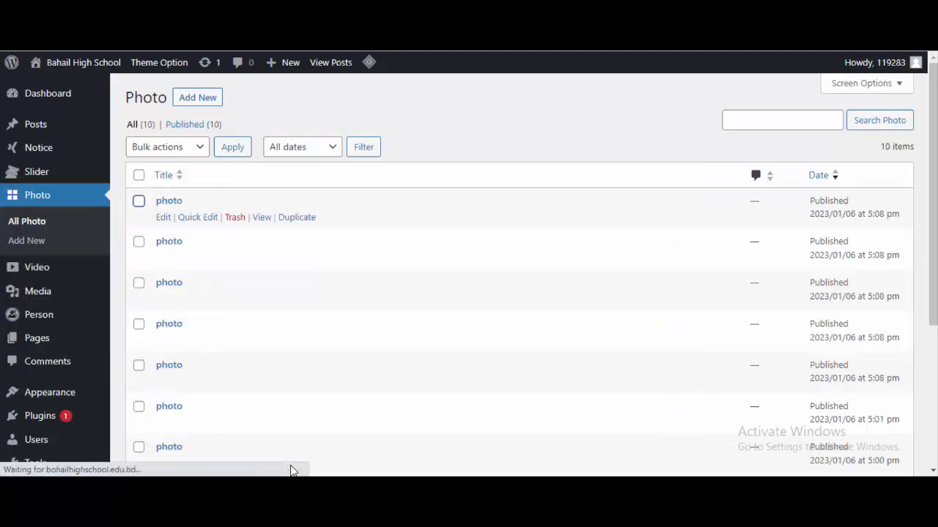
click(262, 218)
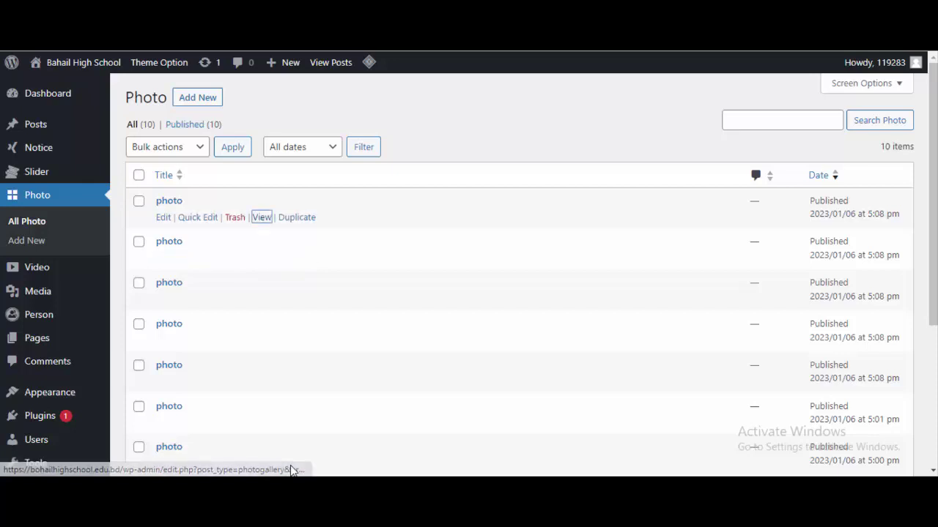
key(Return)
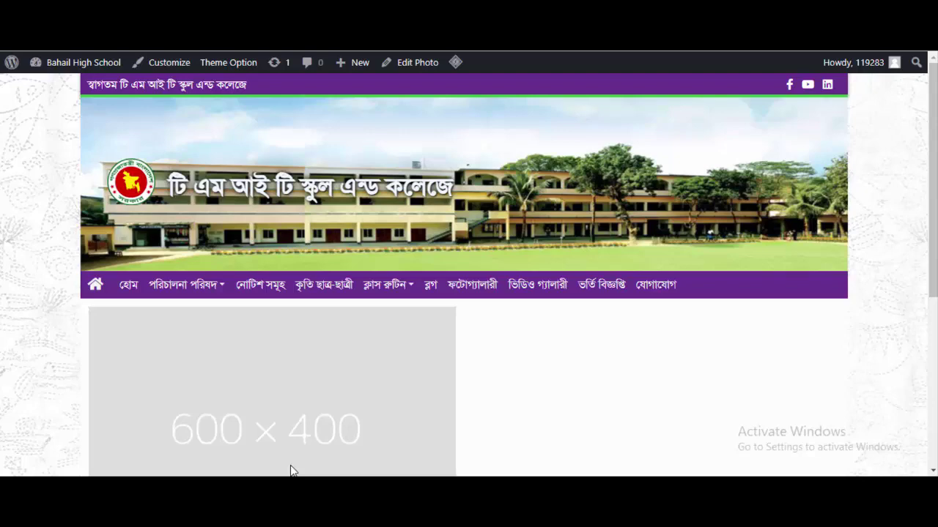
key(F11)
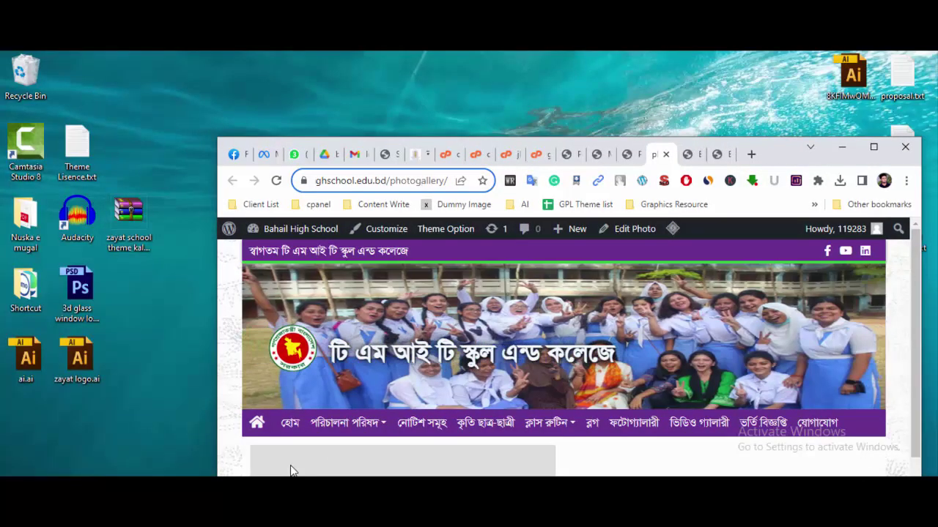
drag(217, 307, 2, 308)
key(shift+Left)
key(shift+Left)
key(shift+Left)
key(shift+Left)
key(shift+Left)
key(shift+Left)
key(shift+Left)
key(shift+Left)
key(shift+Left)
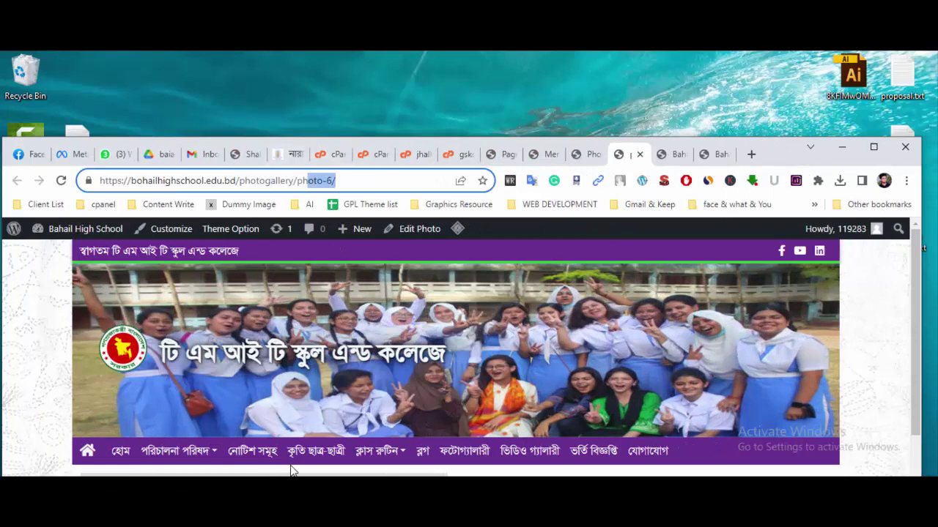
key(BackSpace)
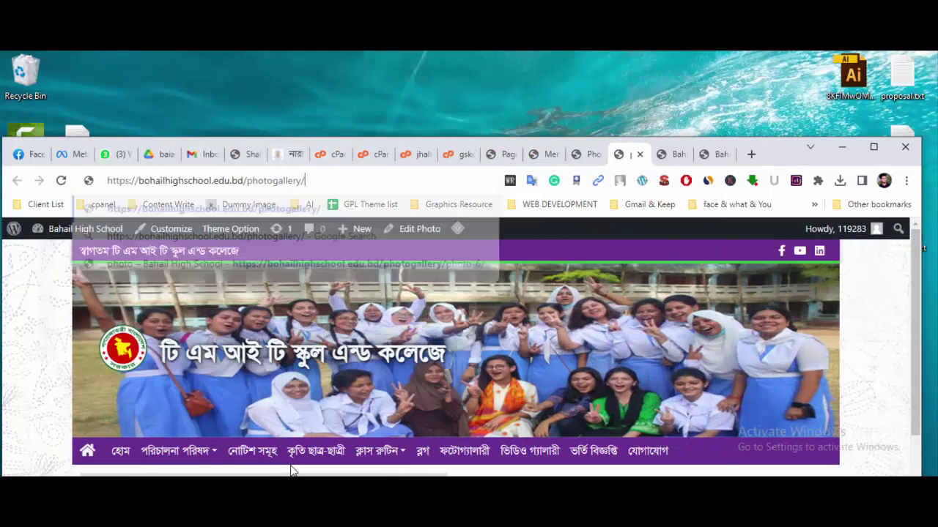
key(shift+Left)
key(shift+Left)
key(shift+Left)
key(shift+Left)
key(shift+Left)
key(shift+Left)
key(shift+Left)
key(shift+Left)
key(shift+Left)
key(shift+Left)
key(shift+Left)
key(shift+Left)
key(shift+Left)
key(shift+Left)
key(shift+Left)
key(shift+Left)
key(shift+Left)
key(shift+Left)
key(shift+Left)
key(shift+Left)
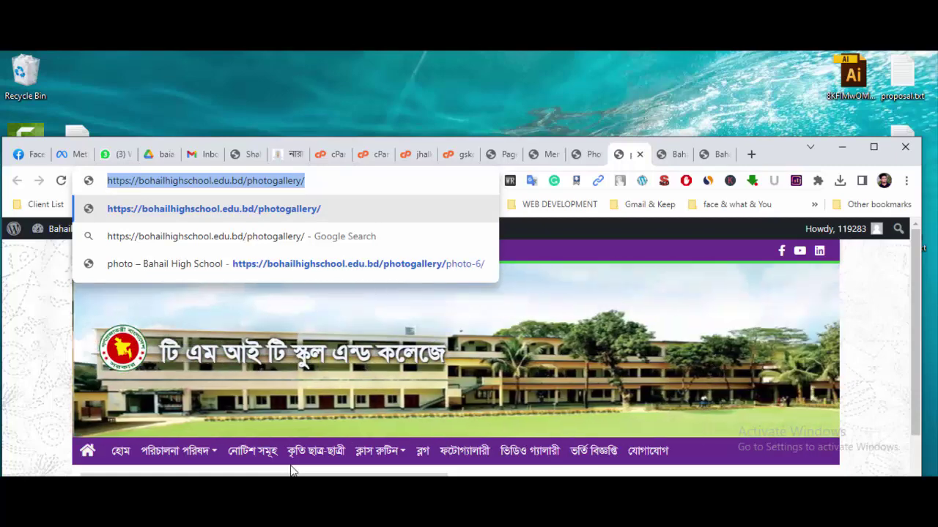
key(F11)
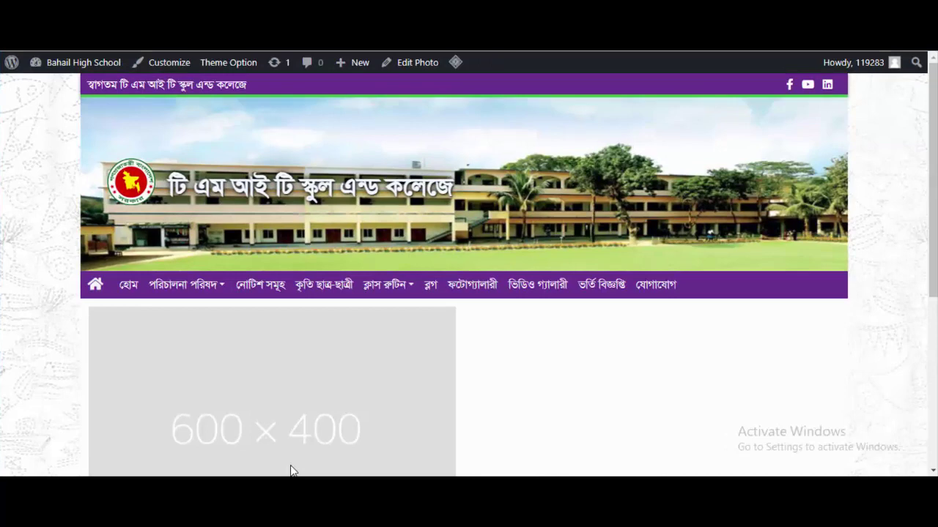
key(alt+Left)
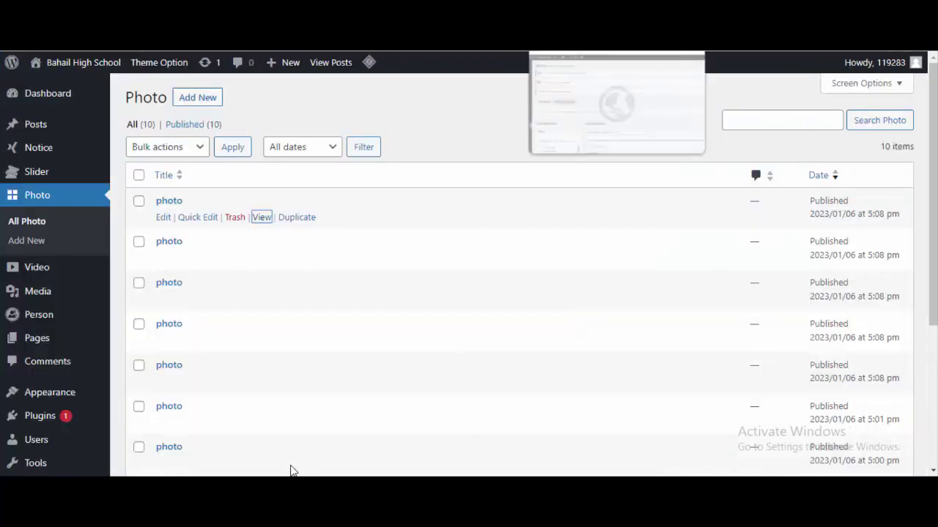
key(alt+Left)
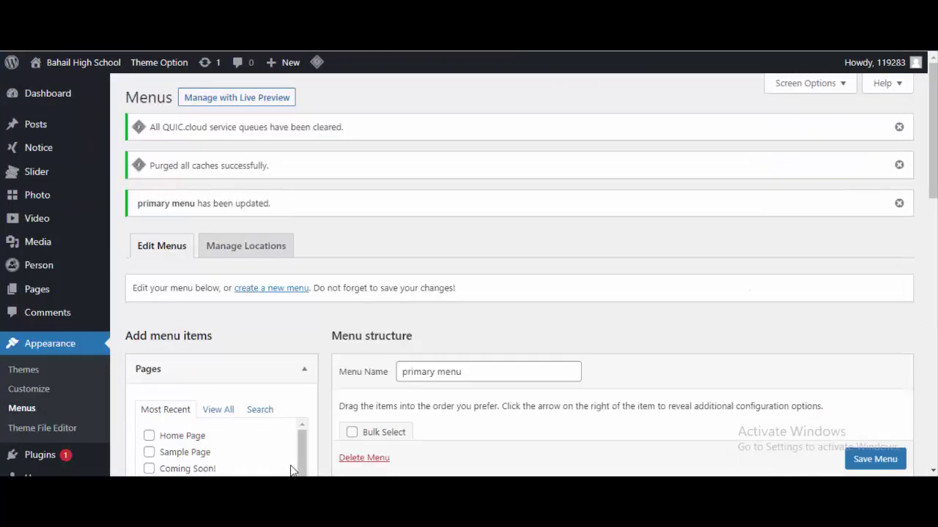
scroll(290, 470, down, 10)
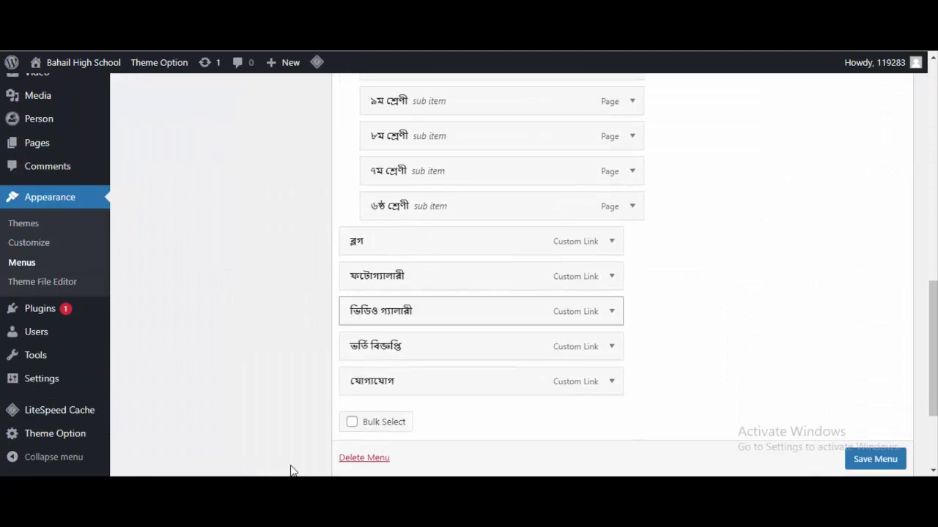
click(612, 277)
click(437, 324)
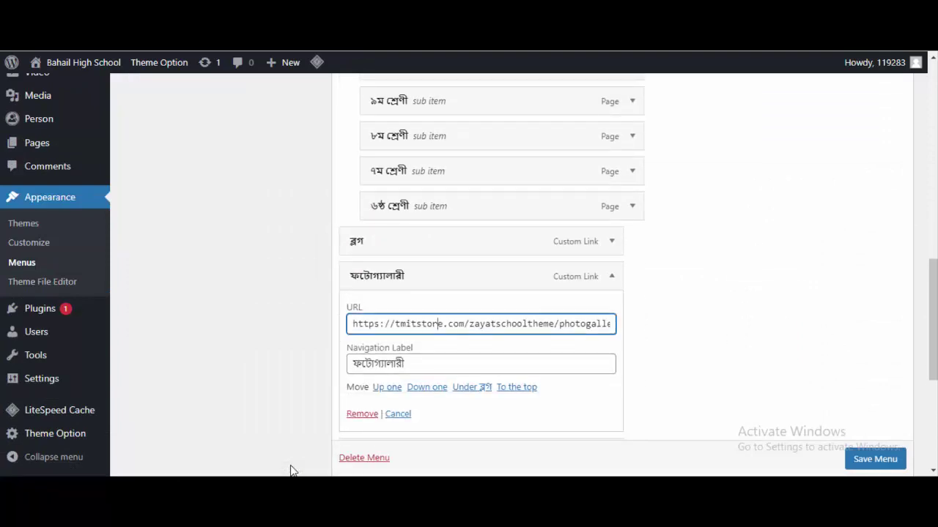
key(ctrl+a)
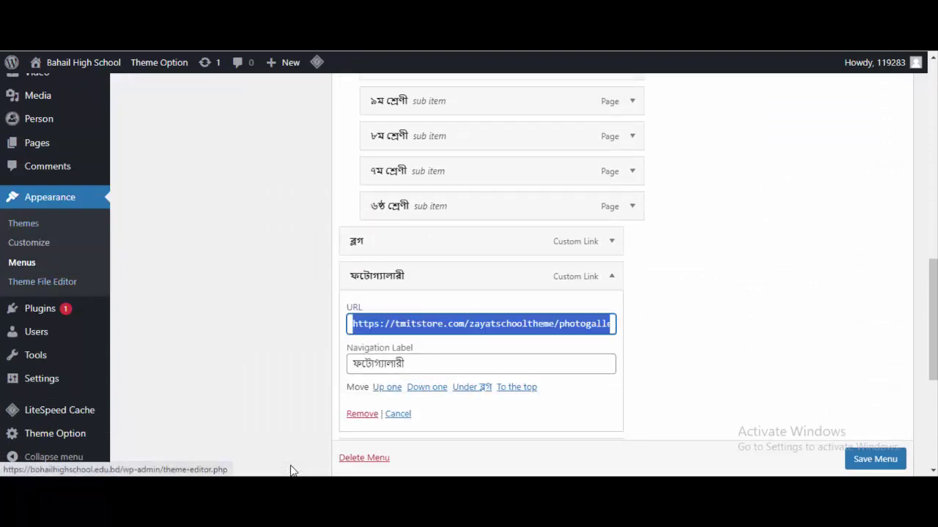
text(https://bohailhighschool.edu.bd/photogallery/)
key(Return)
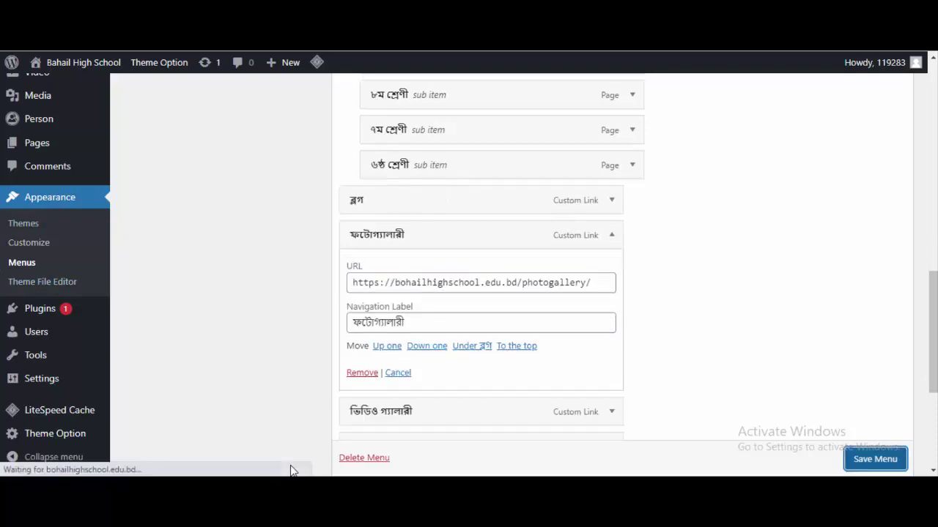